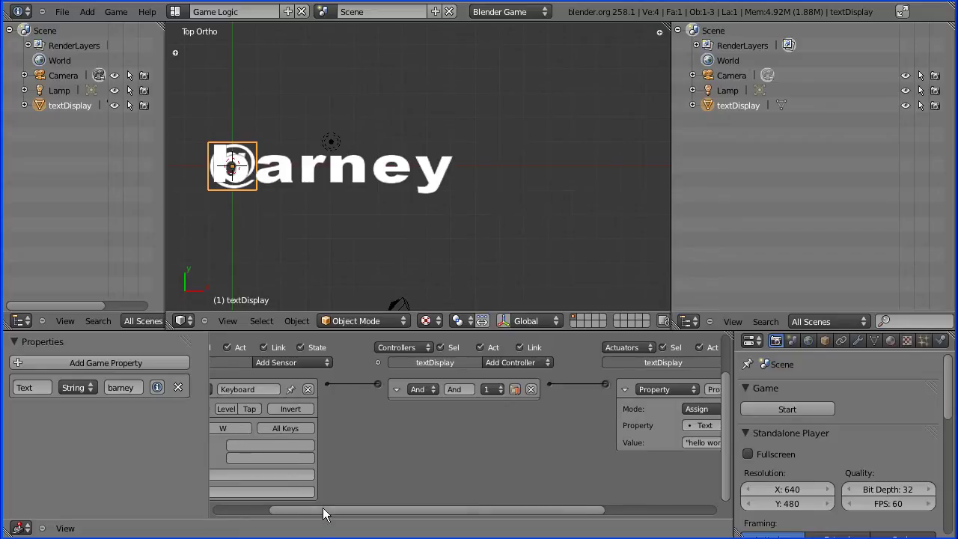
Resize the logic editor panels and test-run the game to check the displayed text.
{"action": "left_click_drag", "start_coordinate": [323, 508], "coordinate": [266, 512]}
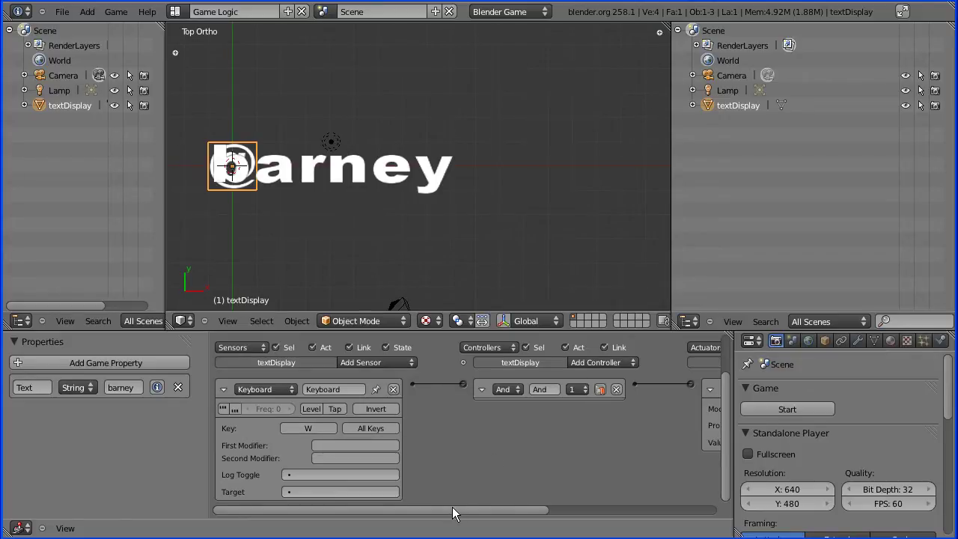
{"action": "left_click_drag", "start_coordinate": [453, 507], "coordinate": [573, 512]}
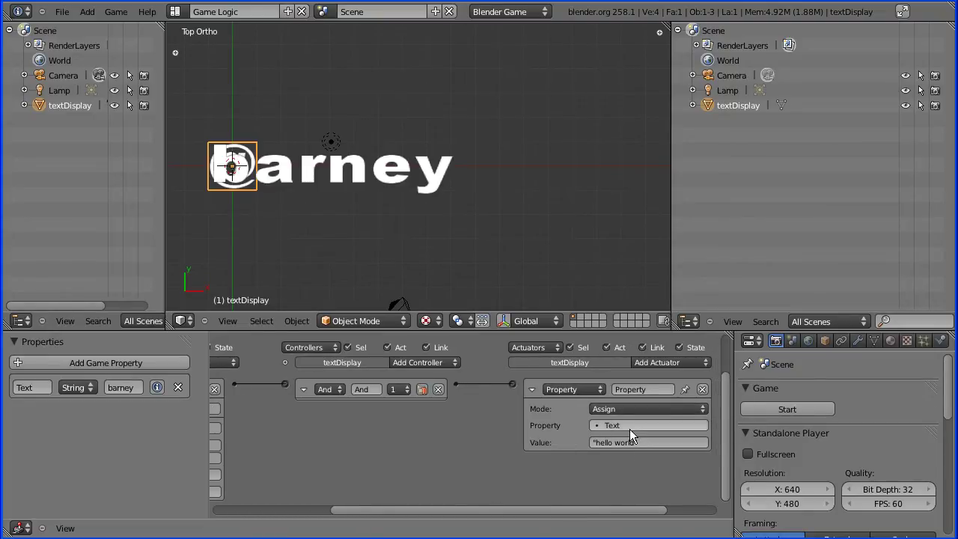
{"action": "left_click", "coordinate": [787, 403]}
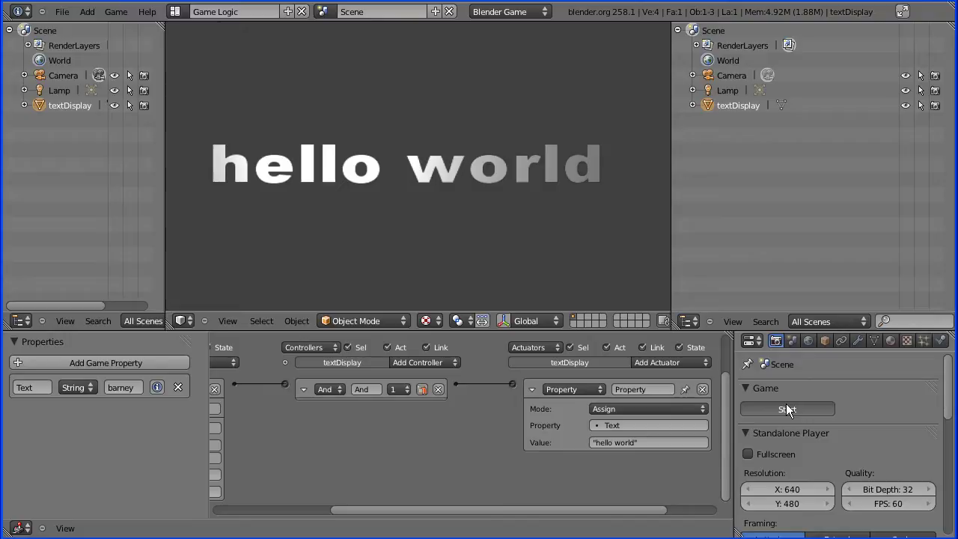
{"action": "key", "text": "Escape"}
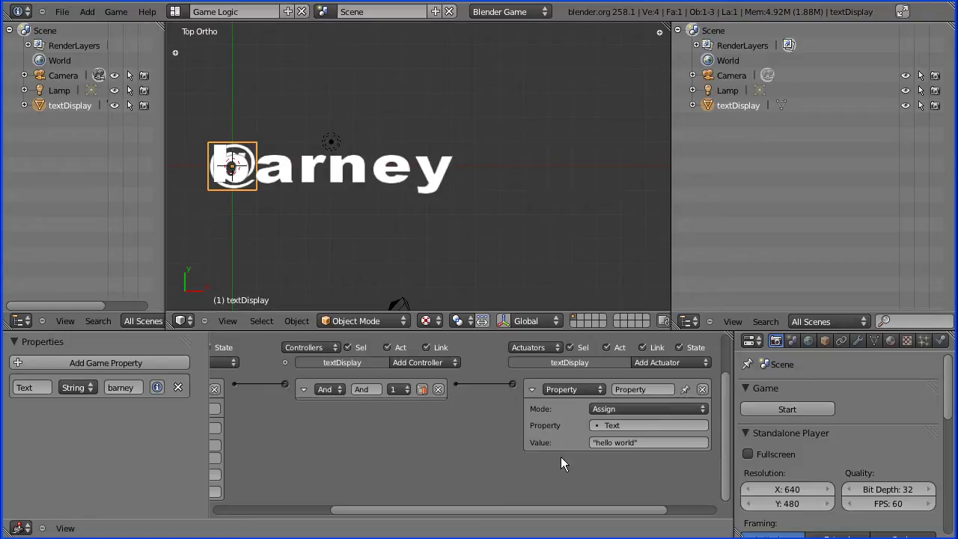
Make Text an Integer property, set the Property actuator to Add 5, and test-run the game.
{"action": "left_click", "coordinate": [78, 389]}
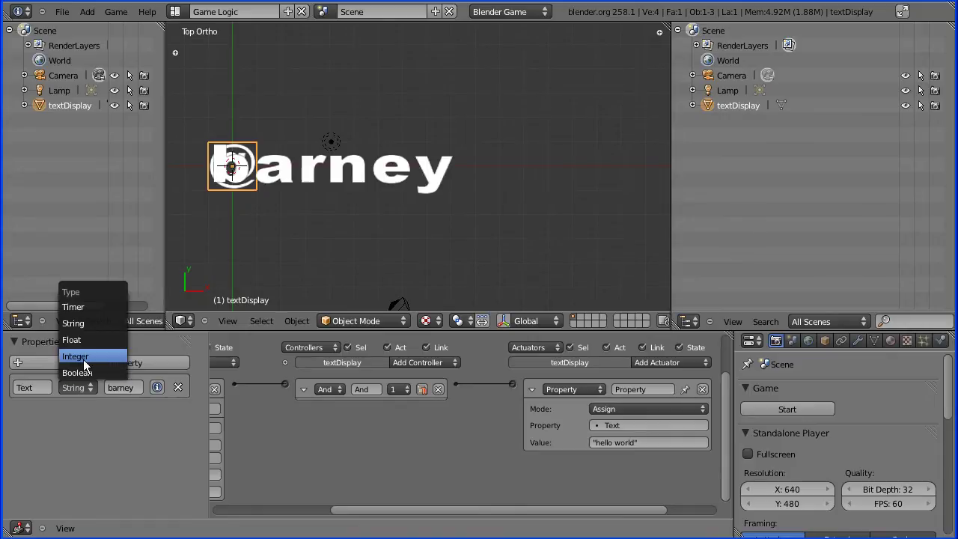
{"action": "left_click", "coordinate": [83, 359]}
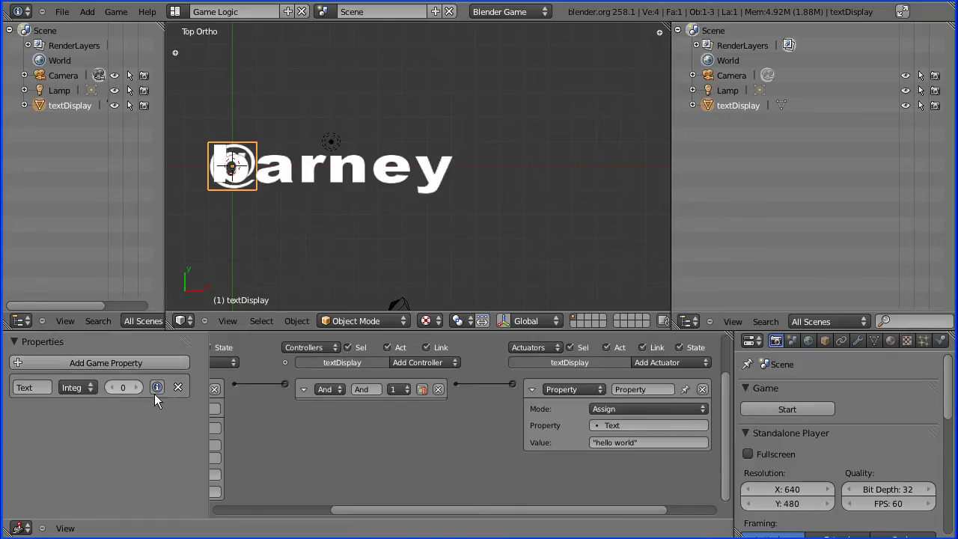
{"action": "left_click", "coordinate": [660, 407]}
{"action": "left_click", "coordinate": [666, 385]}
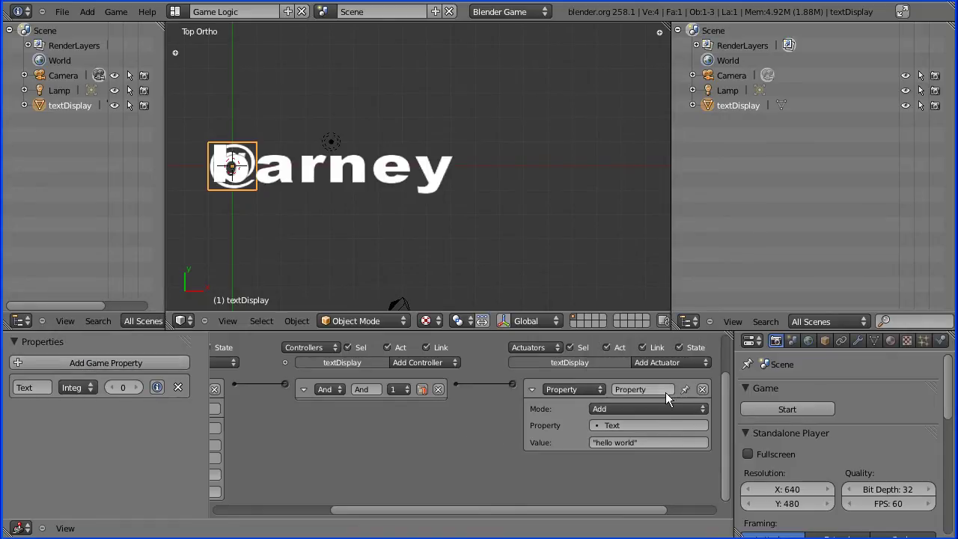
{"action": "left_click", "coordinate": [657, 441]}
{"action": "type", "text": "5"}
{"action": "key", "text": "Return"}
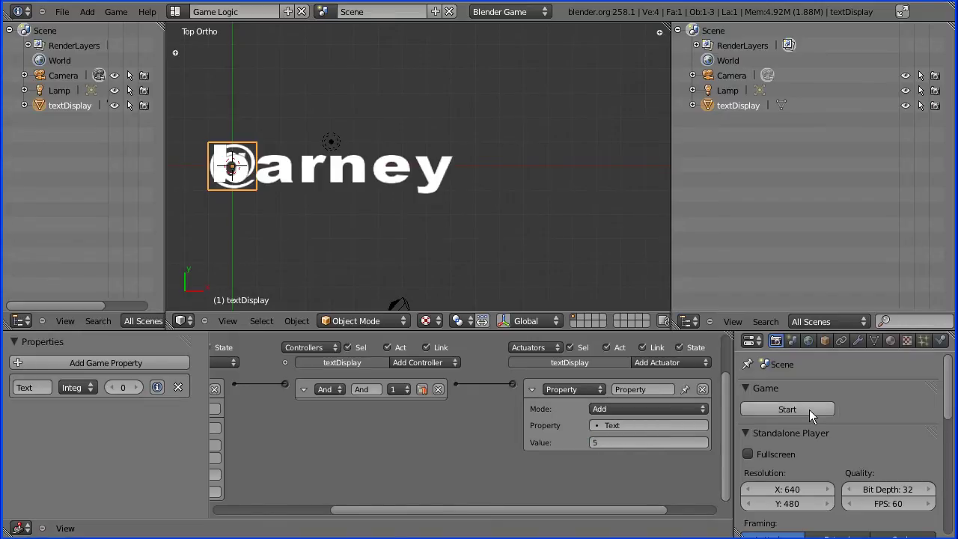
{"action": "left_click", "coordinate": [809, 410]}
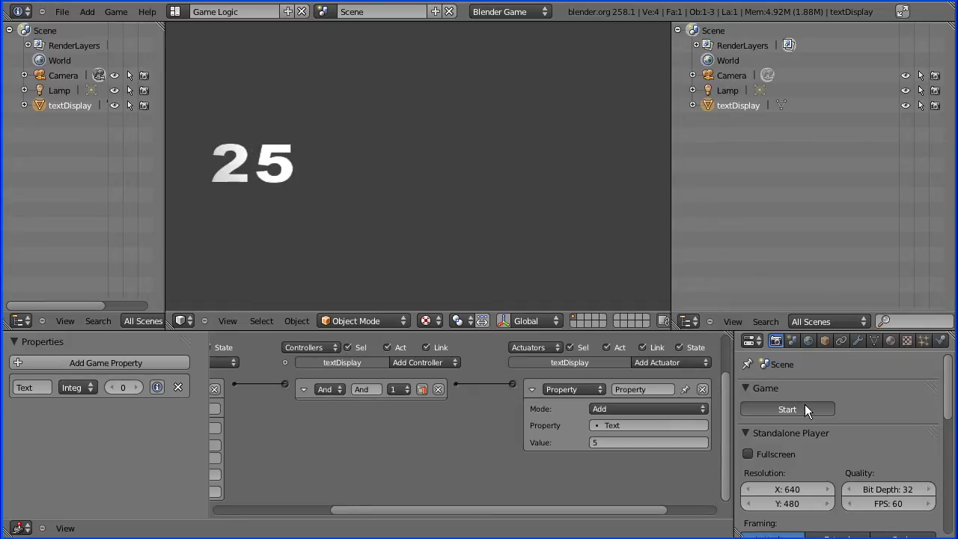
{"action": "key", "text": "Escape"}
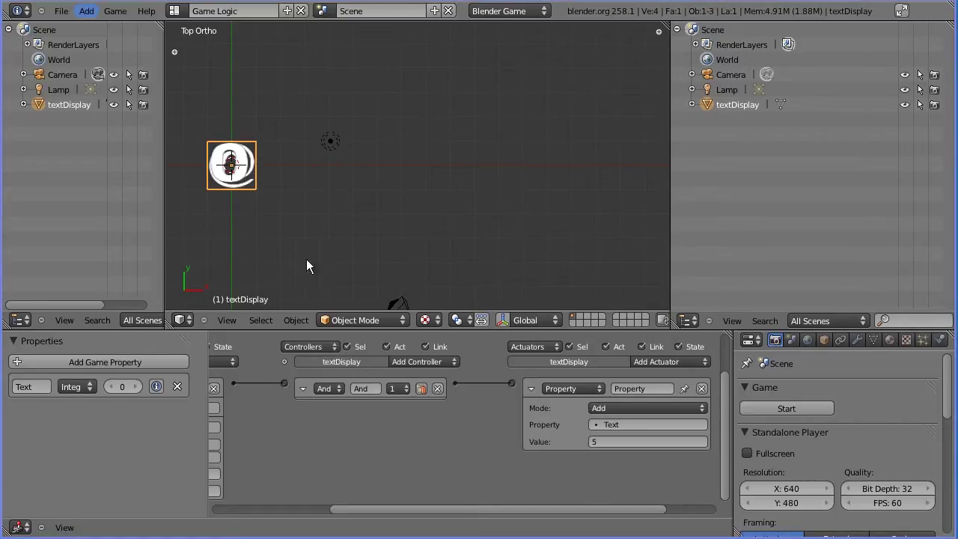
Start a new default scene and delete the default cube.
{"action": "left_click", "coordinate": [60, 12]}
{"action": "left_click", "coordinate": [109, 26]}
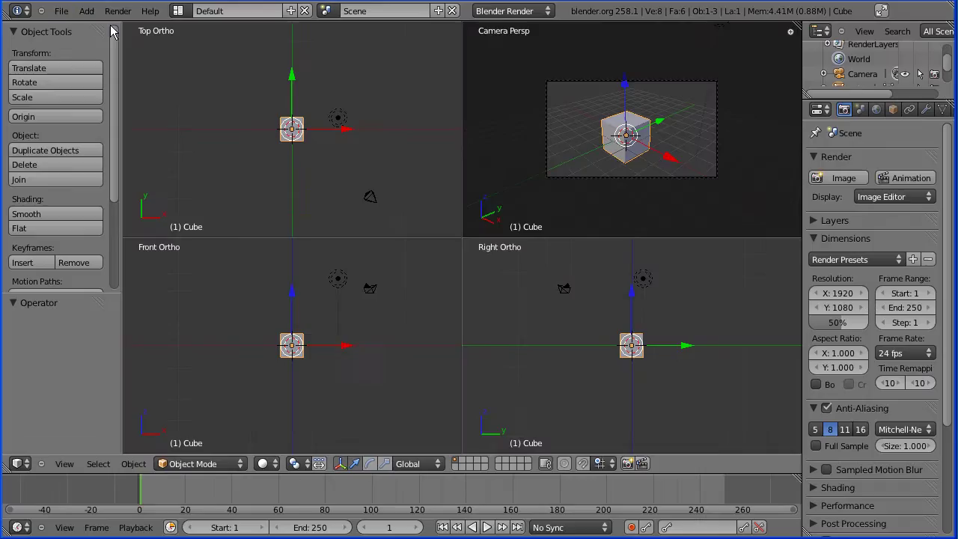
{"action": "key", "text": "x"}
{"action": "left_click", "coordinate": [196, 110]}
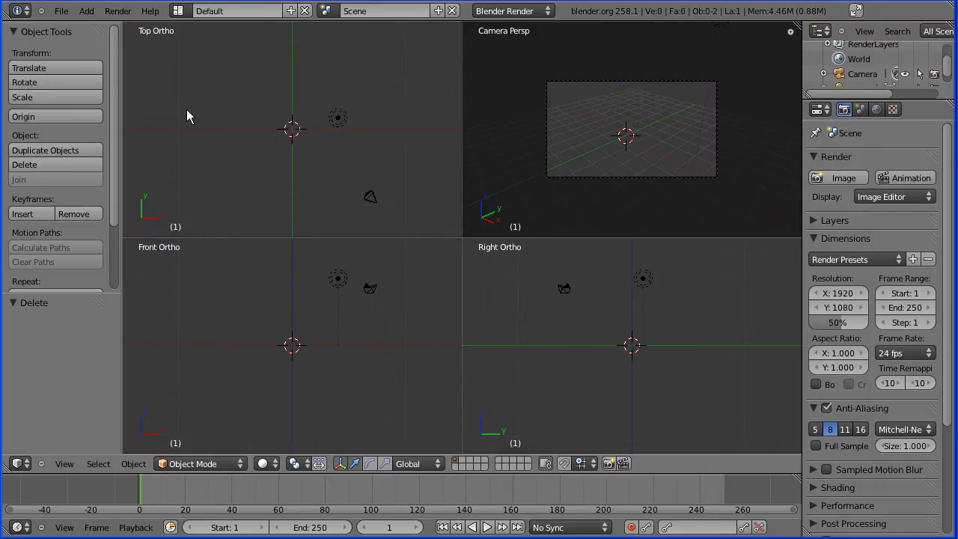
Add a plane mesh to the scene at the origin.
{"action": "left_click", "coordinate": [85, 12]}
{"action": "mouse_move", "coordinate": [116, 32]}
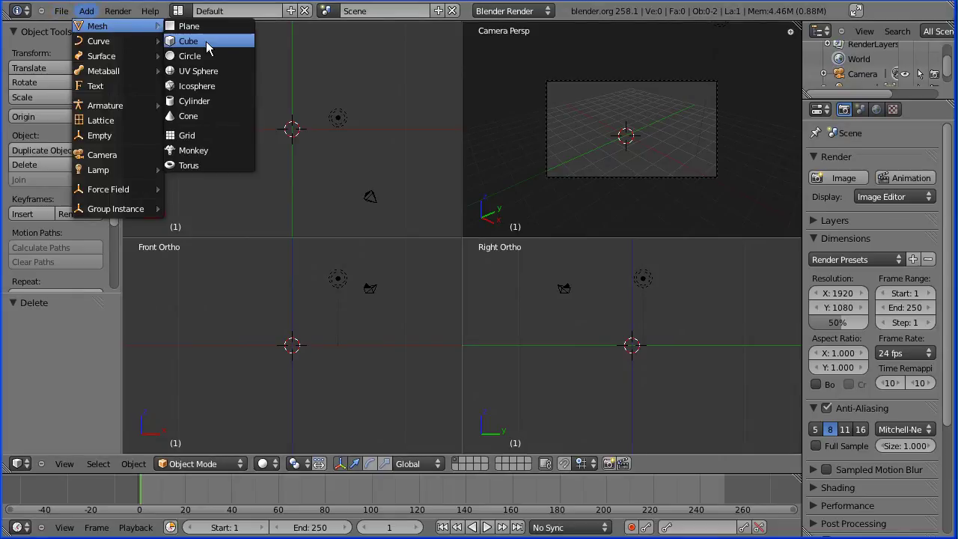
{"action": "left_click", "coordinate": [236, 26]}
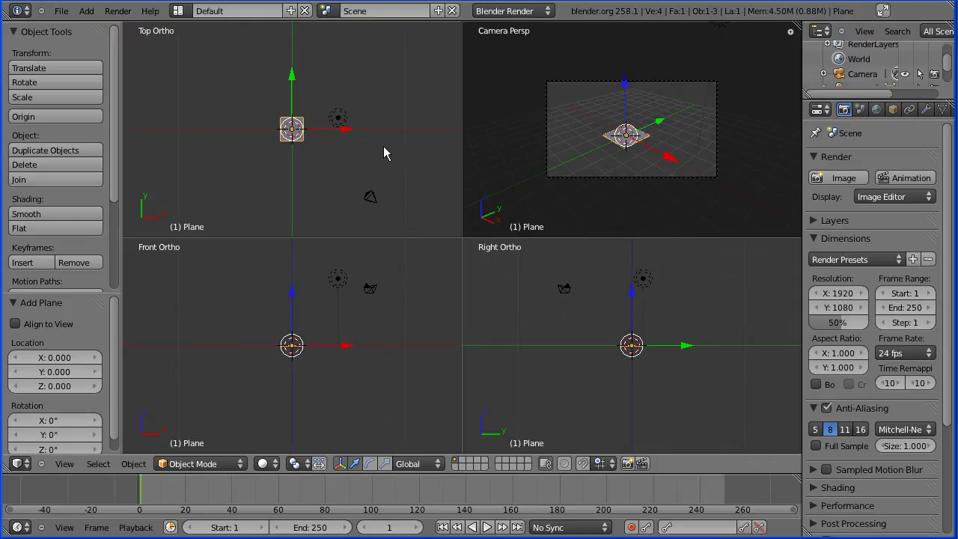
{"action": "left_click", "coordinate": [179, 11]}
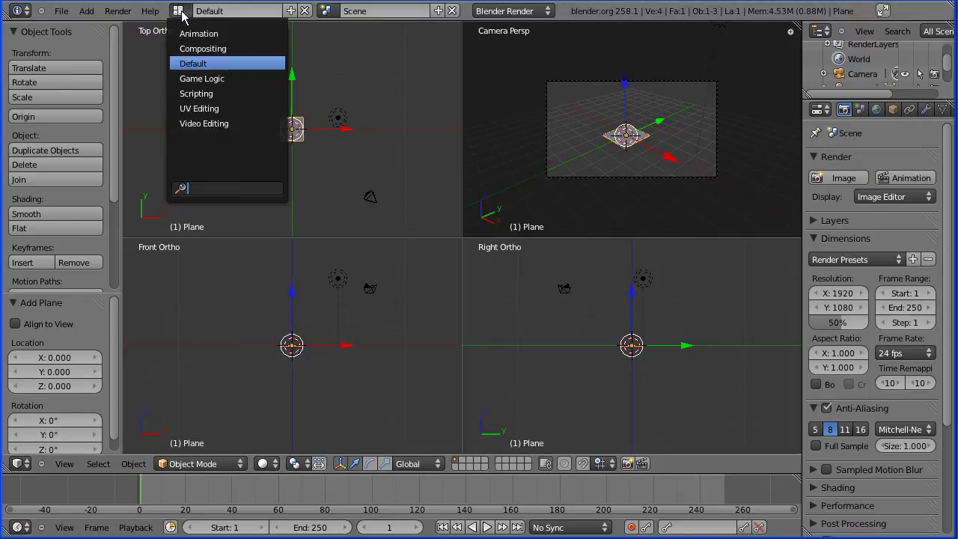
Switch to the UV Editing layout, hide the tool shelves, and split off a Properties editor.
{"action": "left_click", "coordinate": [217, 108]}
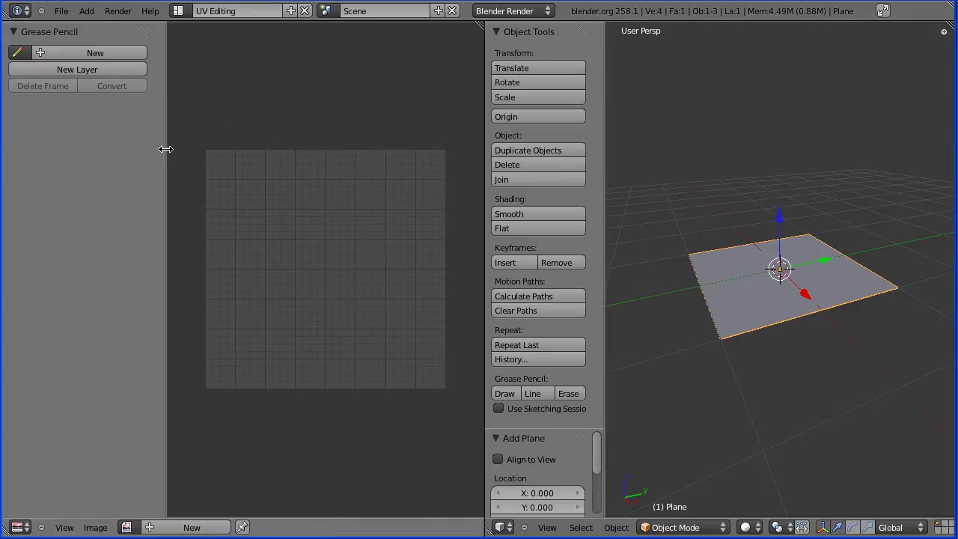
{"action": "left_click_drag", "start_coordinate": [165, 149], "coordinate": [0, 148]}
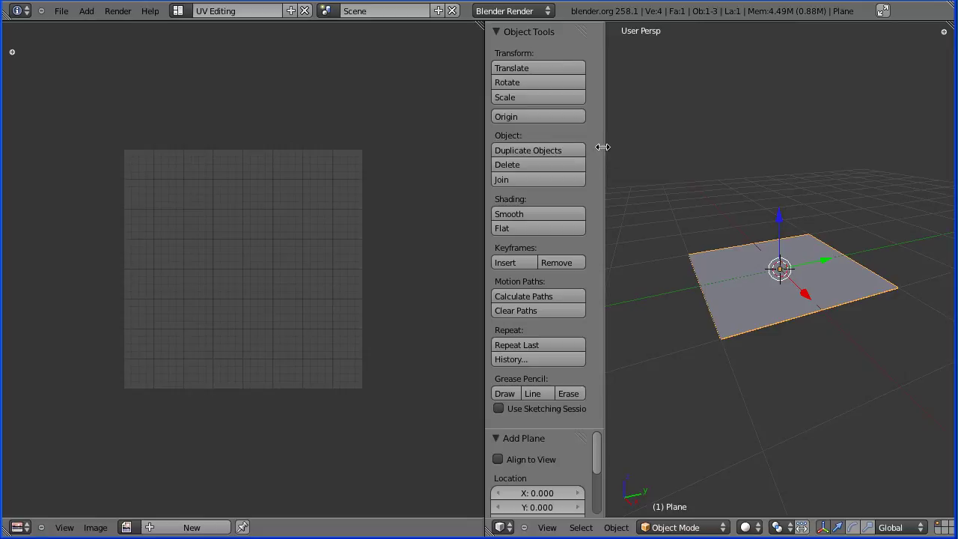
{"action": "left_click_drag", "start_coordinate": [601, 149], "coordinate": [323, 151]}
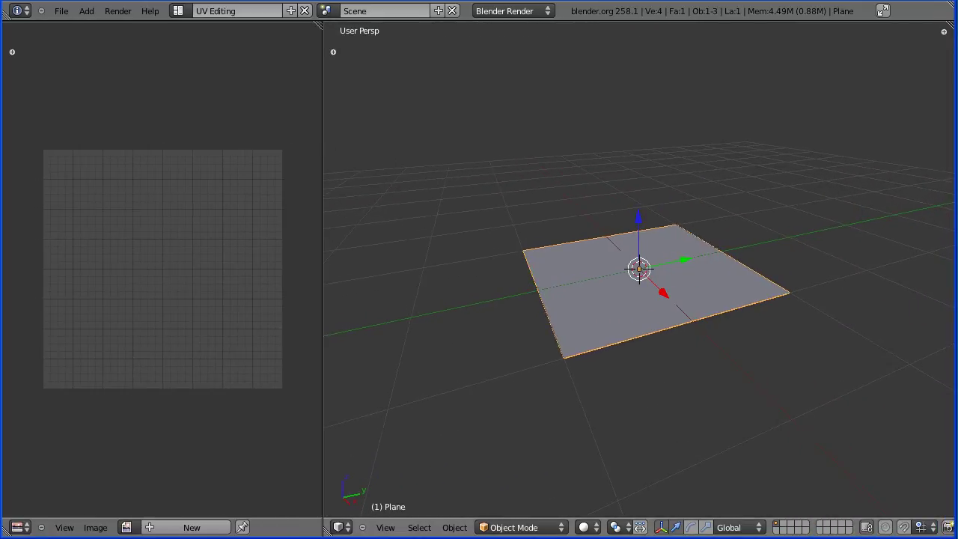
{"action": "left_click_drag", "start_coordinate": [949, 33], "coordinate": [751, 47]}
{"action": "left_click", "coordinate": [767, 527]}
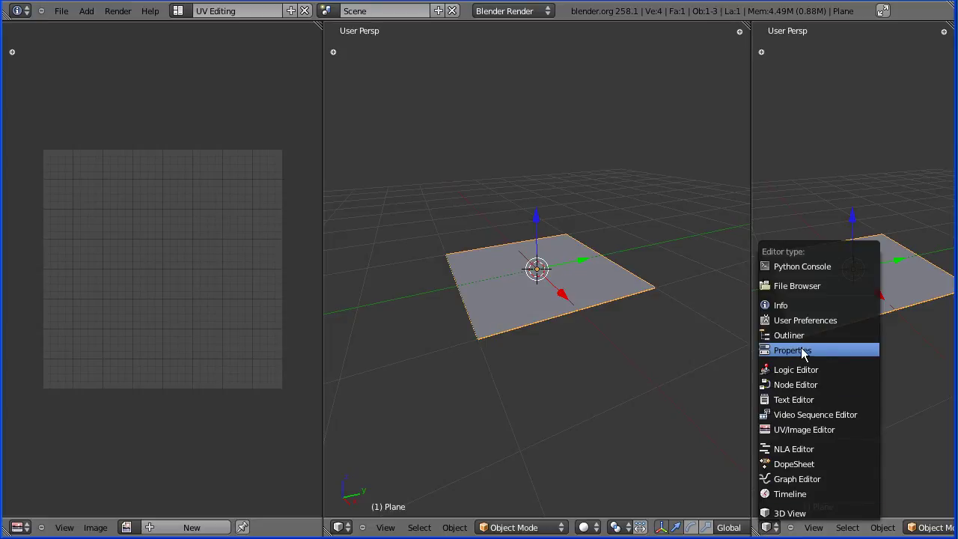
{"action": "left_click", "coordinate": [824, 352]}
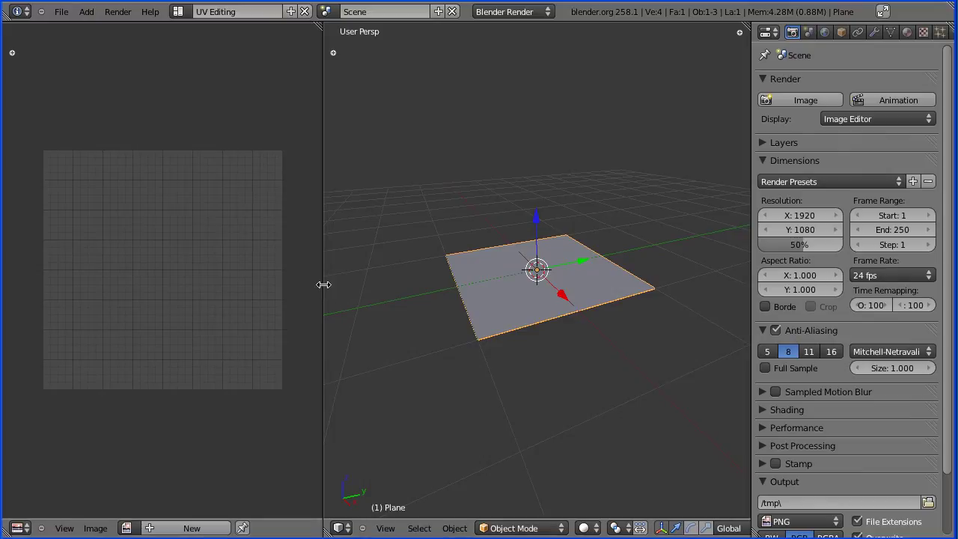
{"action": "left_click_drag", "start_coordinate": [323, 285], "coordinate": [476, 284]}
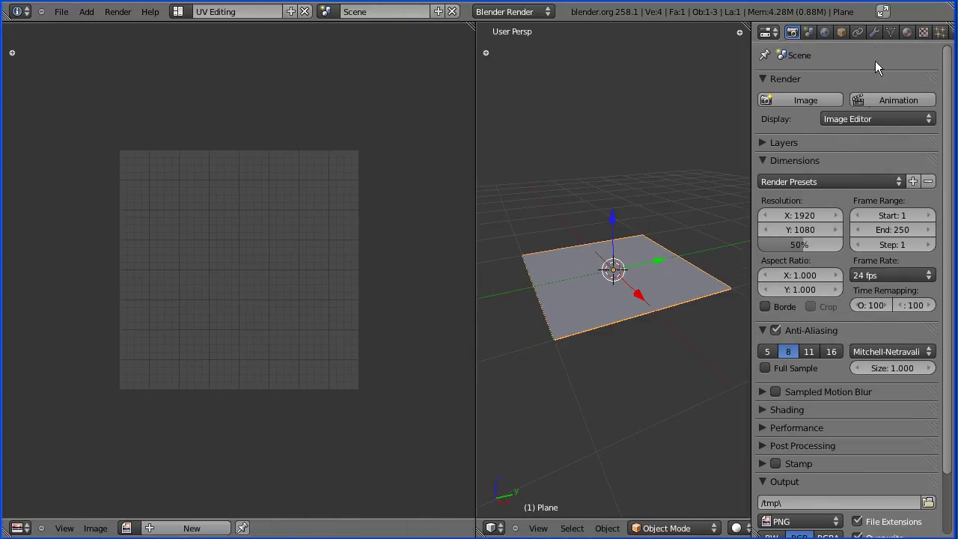
Rename the plane object to 'textDisplay' in its Object properties.
{"action": "left_click", "coordinate": [842, 32]}
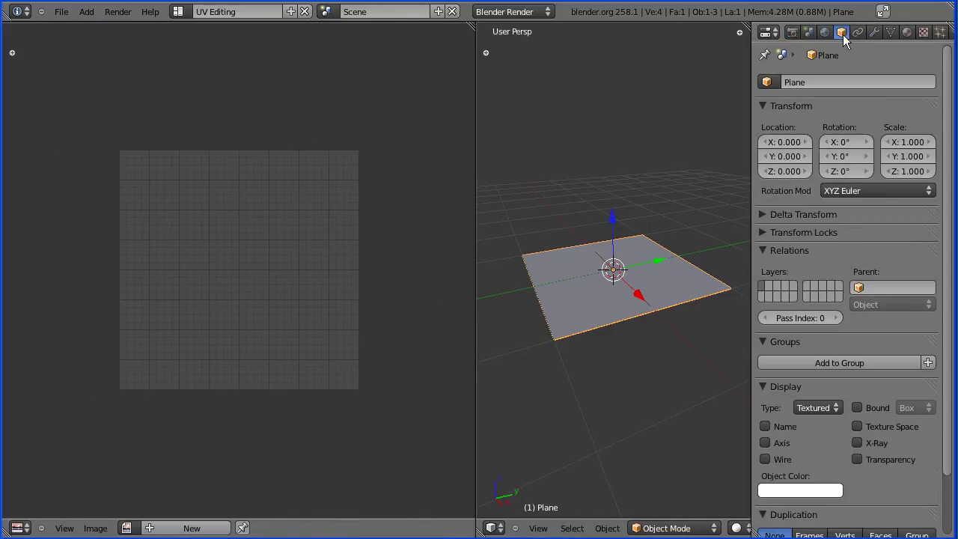
{"action": "left_click", "coordinate": [826, 83]}
{"action": "type", "text": "textDisplay"}
{"action": "key", "text": "Return"}
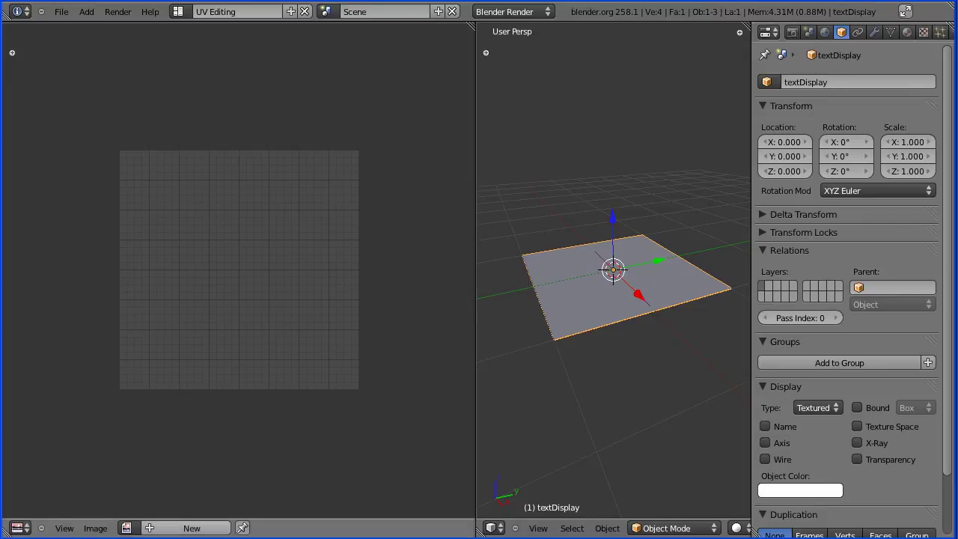
Load ariblk.tga from the blender folder into the UV/Image Editor.
{"action": "left_click", "coordinate": [96, 529]}
{"action": "left_click", "coordinate": [111, 498]}
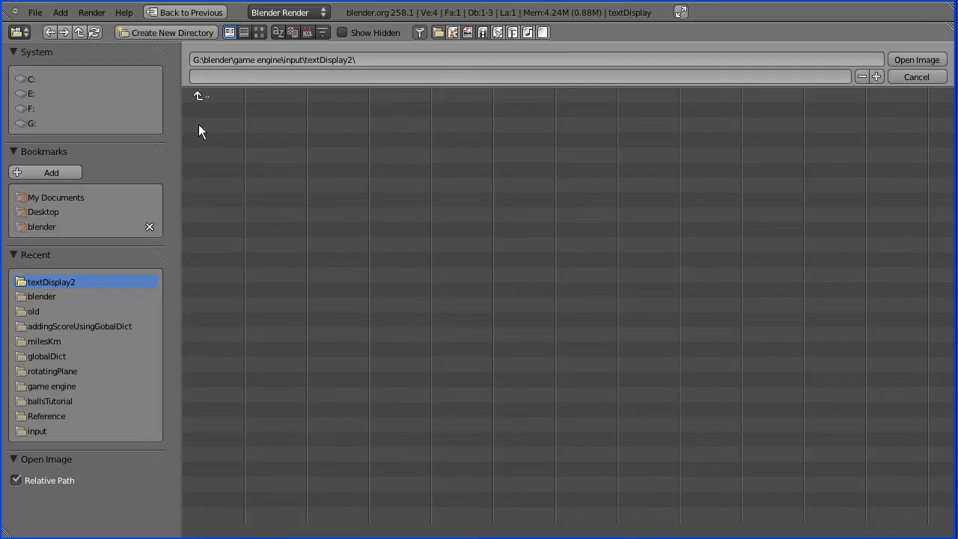
{"action": "left_click", "coordinate": [45, 226]}
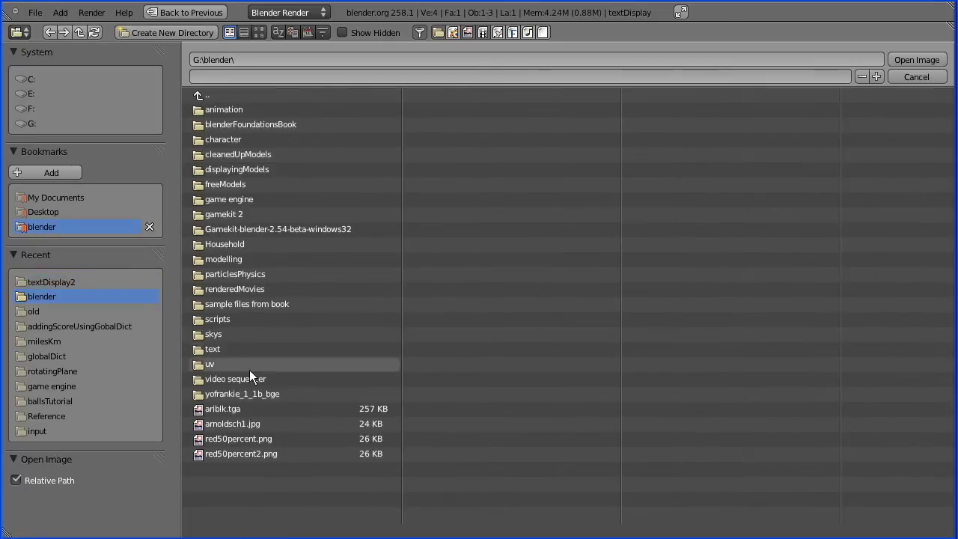
{"action": "left_click", "coordinate": [240, 409]}
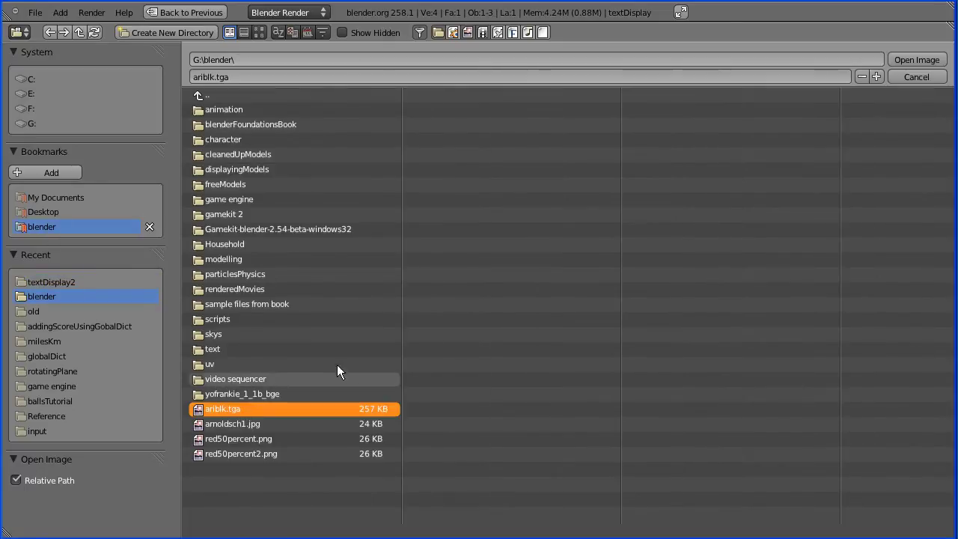
{"action": "left_click", "coordinate": [935, 65]}
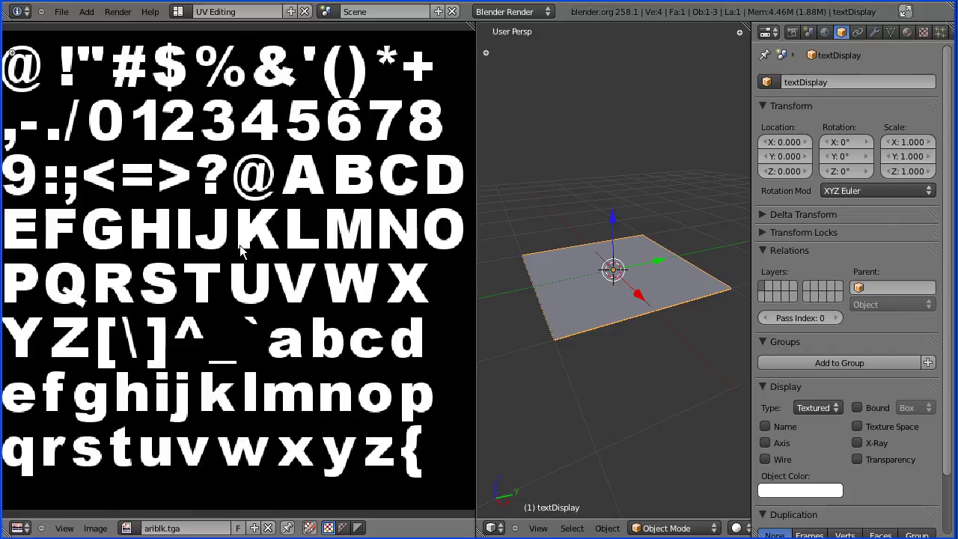
{"action": "scroll", "coordinate": [239, 243], "scroll_direction": "down", "scroll_amount": 1}
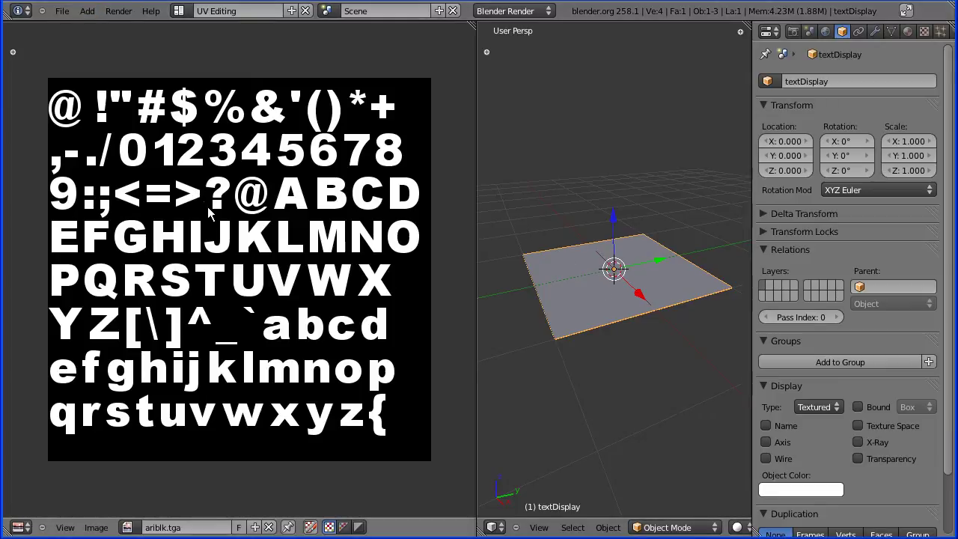
In Edit Mode, unwrap the plane's UVs, then shrink and move them toward the @ character.
{"action": "left_click", "coordinate": [661, 528]}
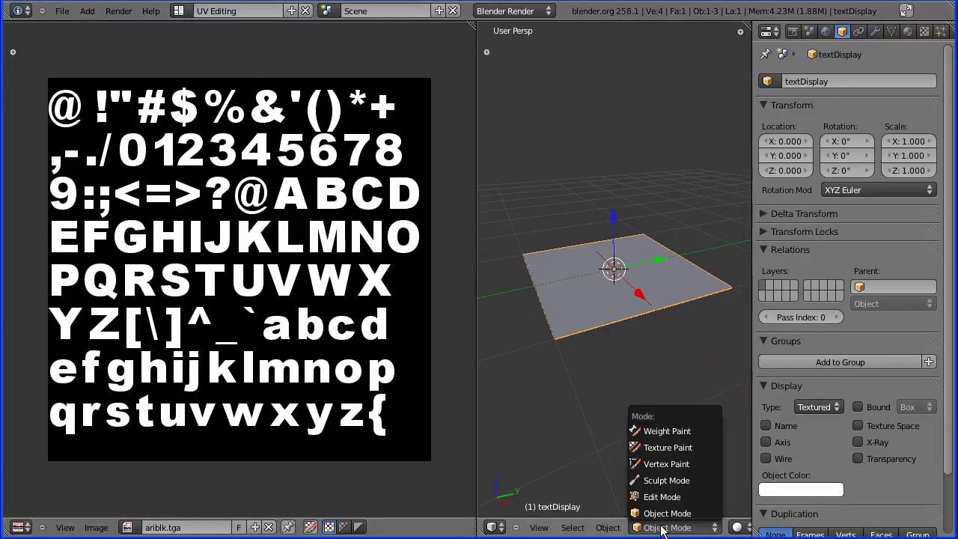
{"action": "left_click", "coordinate": [678, 497]}
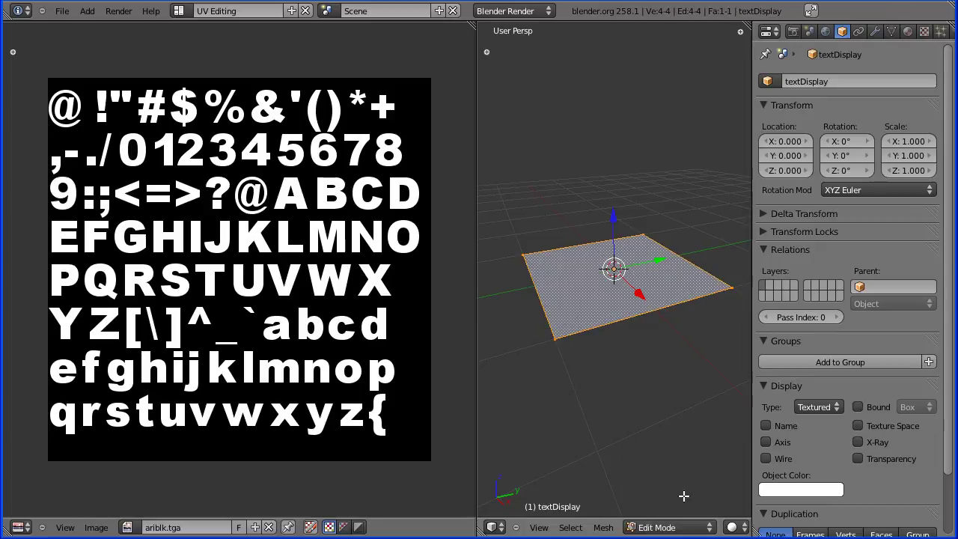
{"action": "left_click", "coordinate": [603, 528]}
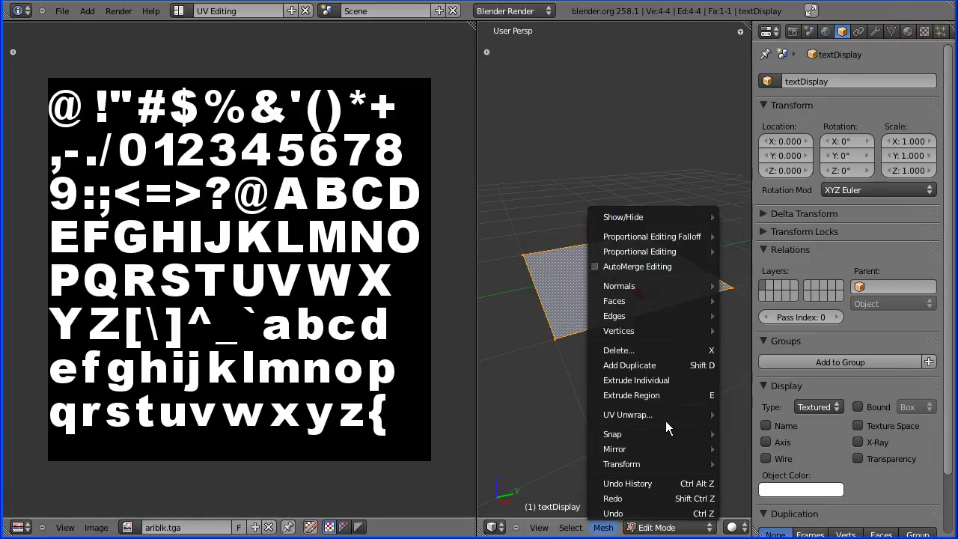
{"action": "mouse_move", "coordinate": [666, 419]}
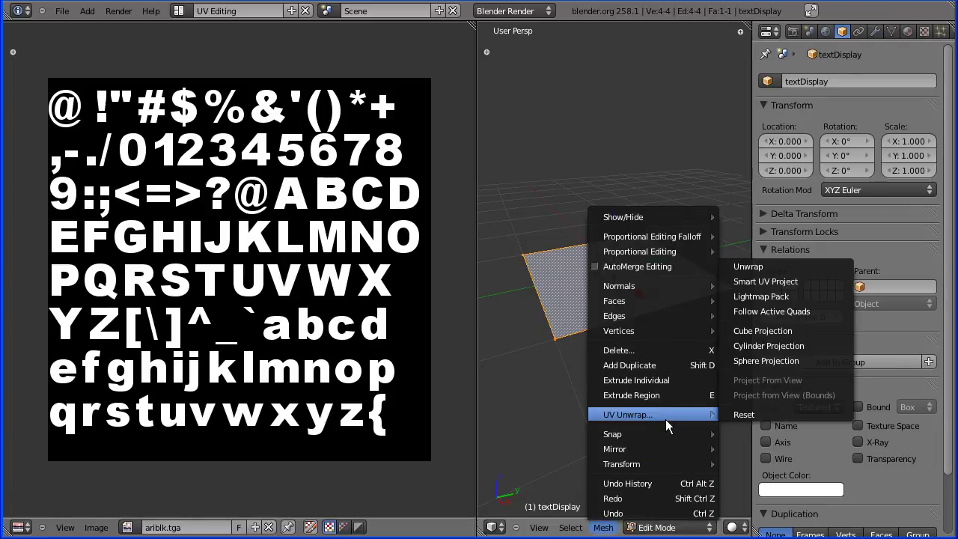
{"action": "left_click", "coordinate": [811, 262]}
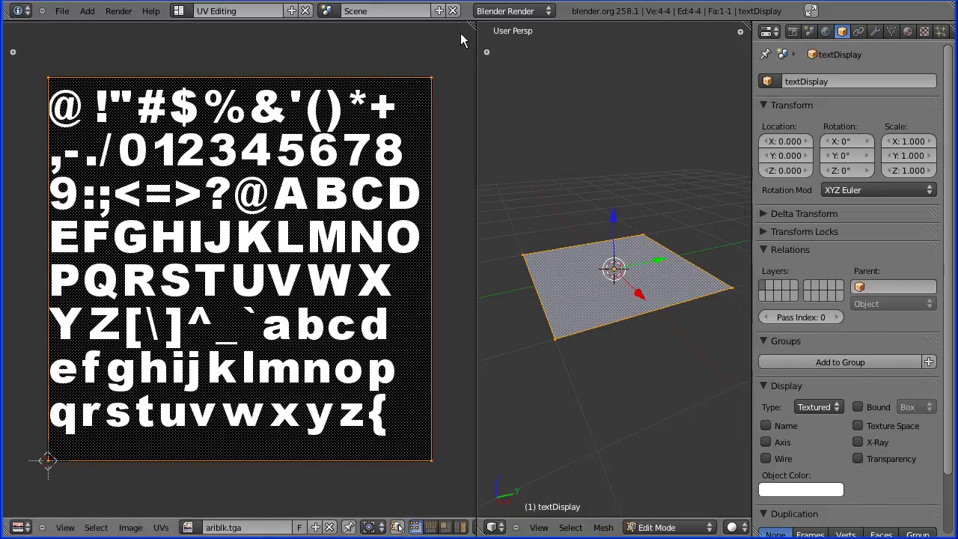
{"action": "key", "text": "s"}
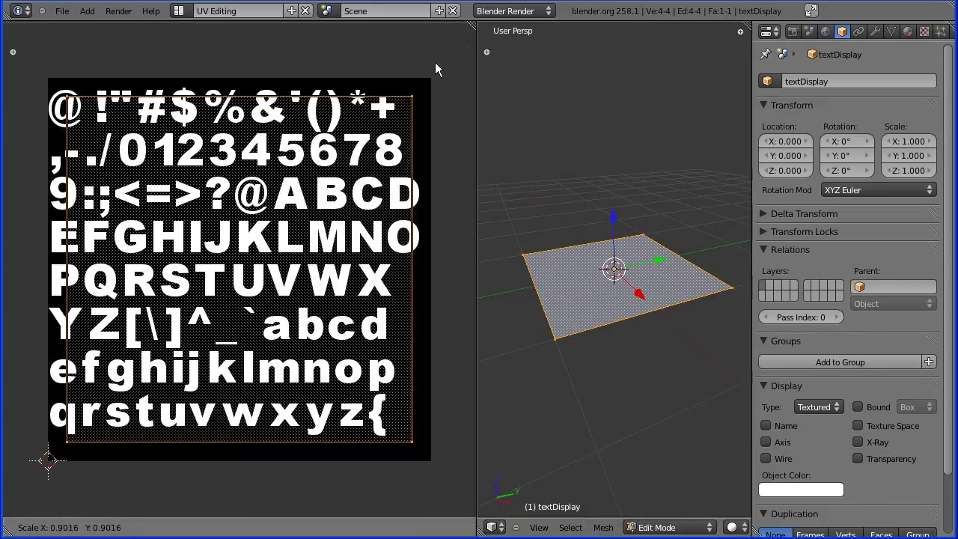
{"action": "left_click", "coordinate": [254, 247]}
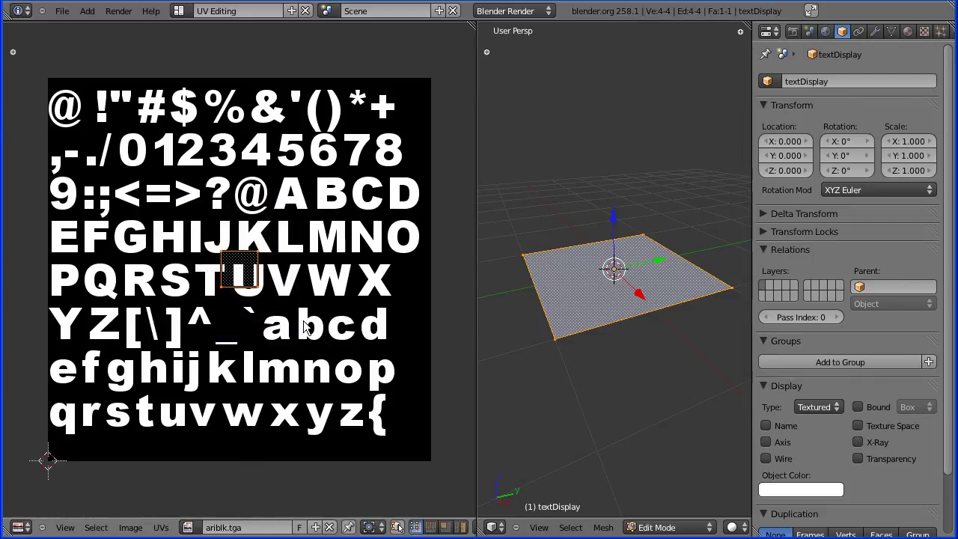
{"action": "key", "text": "g"}
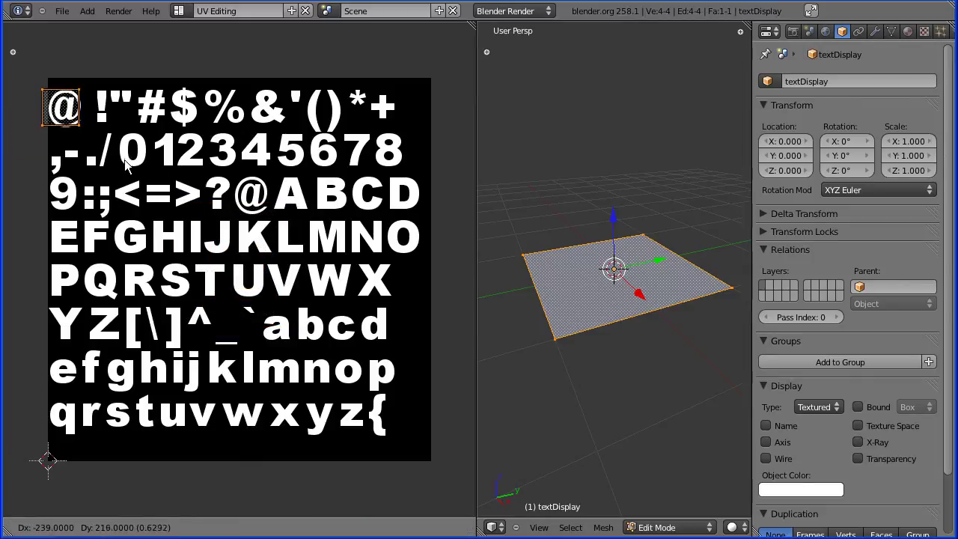
{"action": "left_click", "coordinate": [129, 167]}
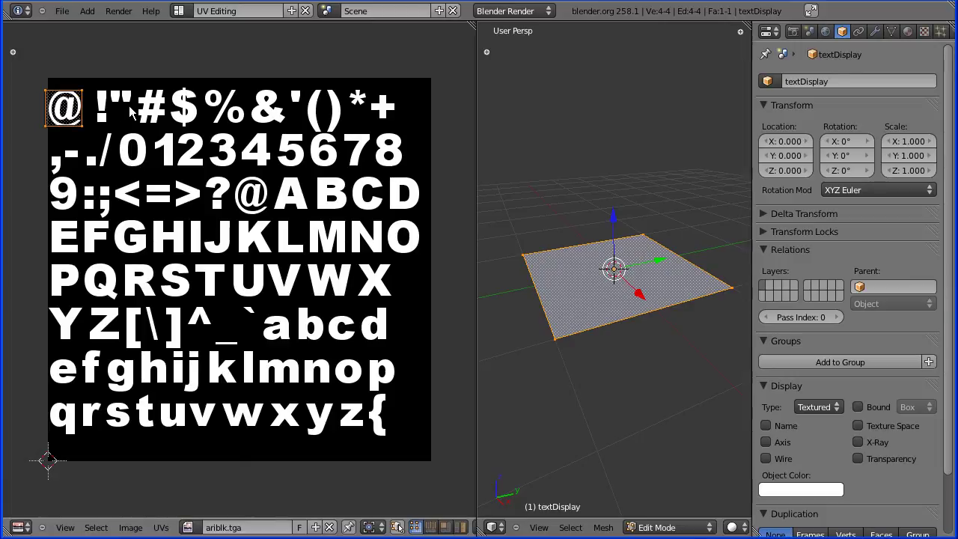
Zoom in on the @ glyph and rescale and recentre the UV square to frame it.
{"action": "middle_click_drag", "start_coordinate": [131, 118], "coordinate": [296, 268]}
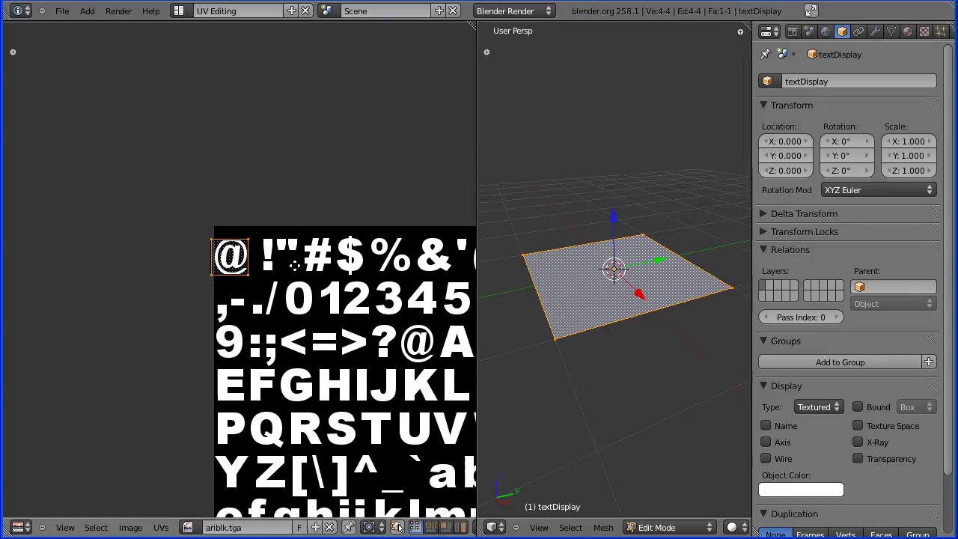
{"action": "scroll", "coordinate": [304, 267], "scroll_direction": "up", "scroll_amount": 4}
{"action": "scroll", "coordinate": [301, 264], "scroll_direction": "up", "scroll_amount": 4}
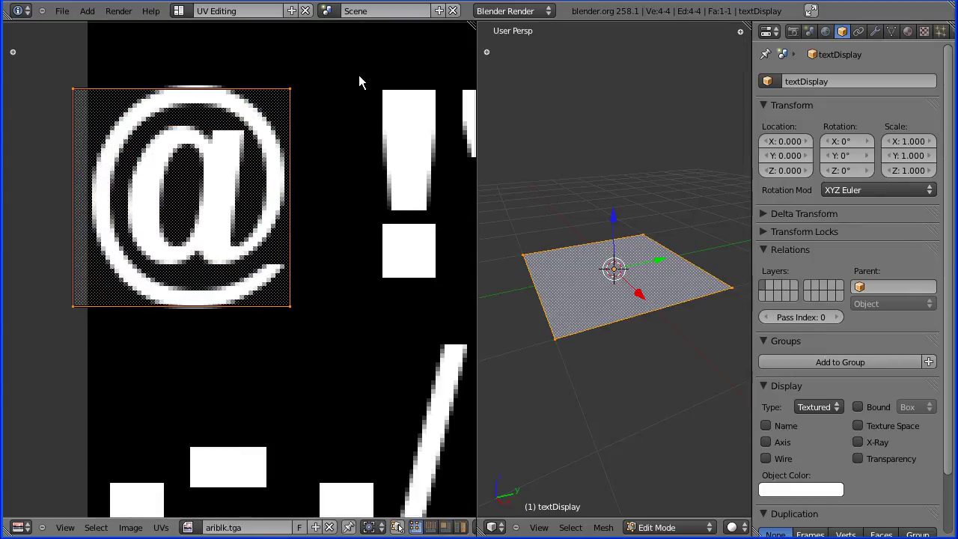
{"action": "key", "text": "s"}
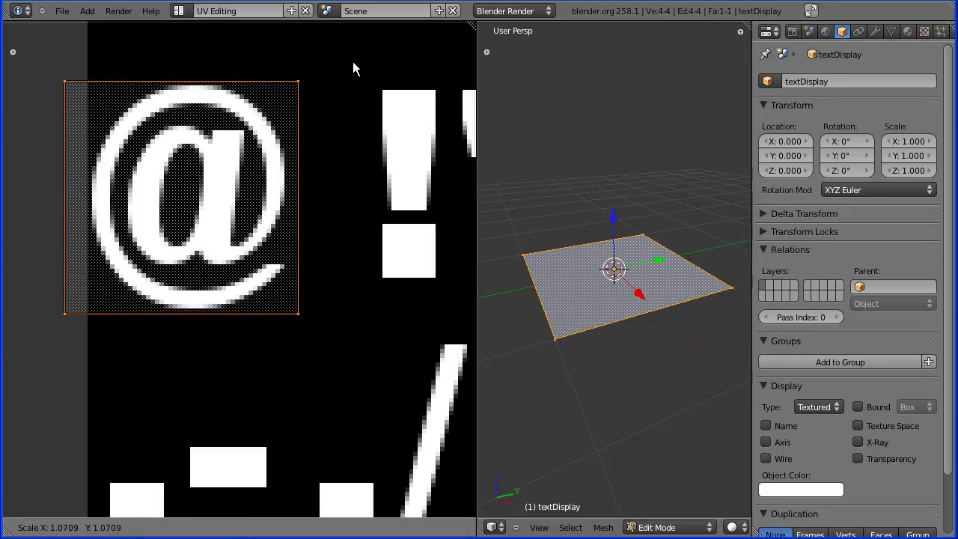
{"action": "left_click", "coordinate": [353, 63]}
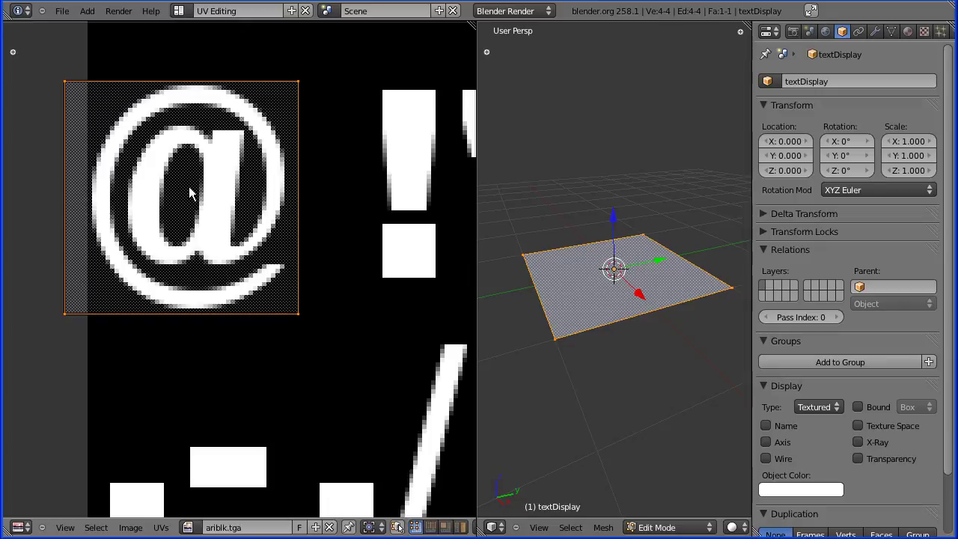
{"action": "key", "text": "g"}
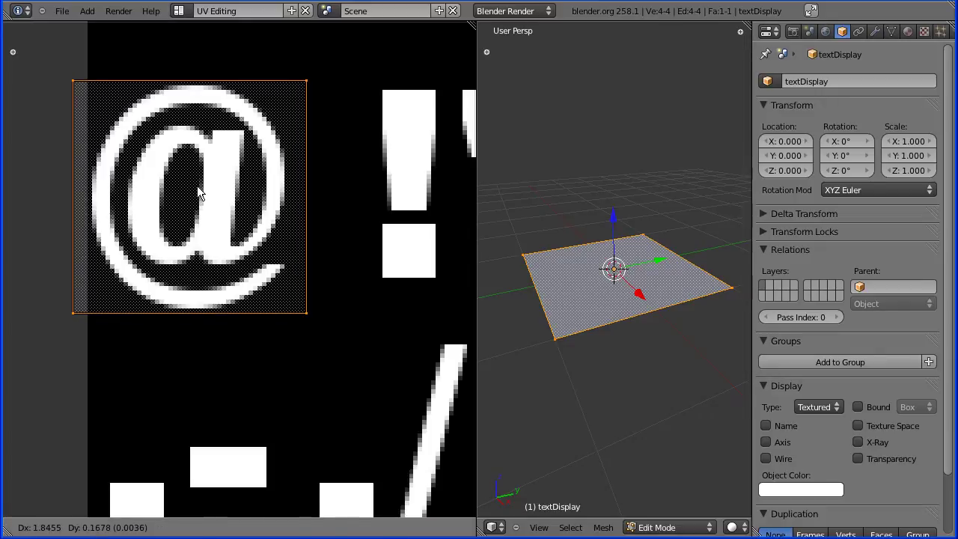
{"action": "left_click", "coordinate": [198, 193]}
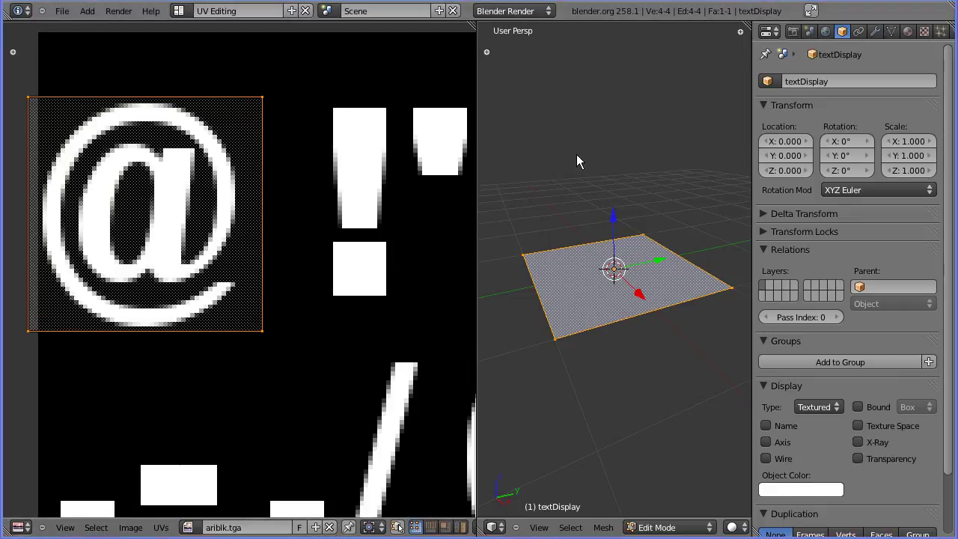
In Object Data properties, enable Texture Face Text and set Transparency to Alpha.
{"action": "left_click", "coordinate": [893, 33]}
{"action": "scroll", "coordinate": [955, 225], "scroll_direction": "down", "scroll_amount": 1}
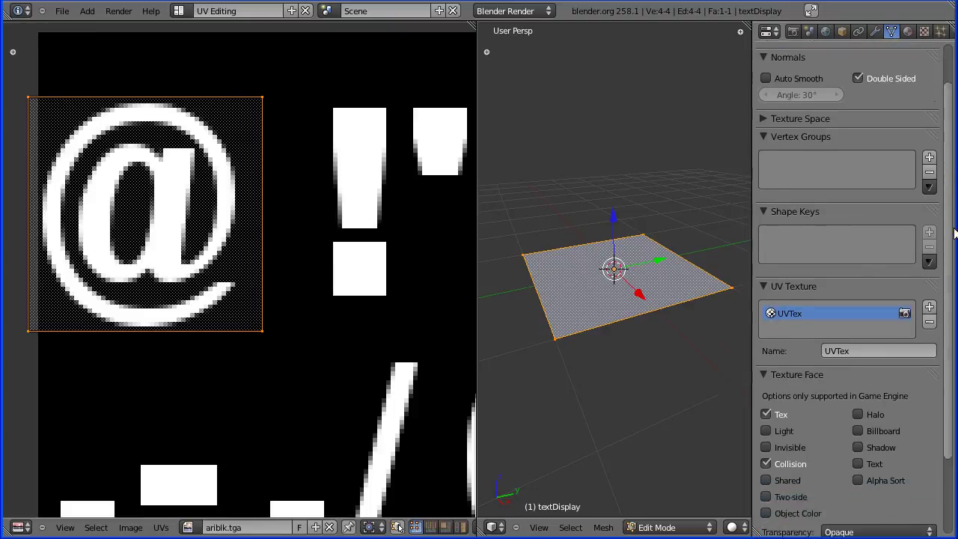
{"action": "scroll", "coordinate": [955, 234], "scroll_direction": "down", "scroll_amount": 3}
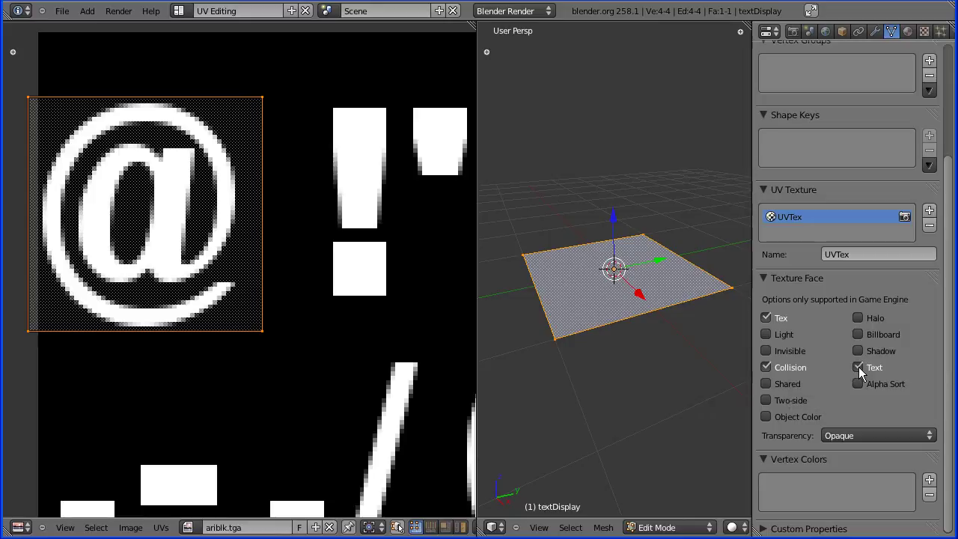
{"action": "left_click", "coordinate": [883, 436]}
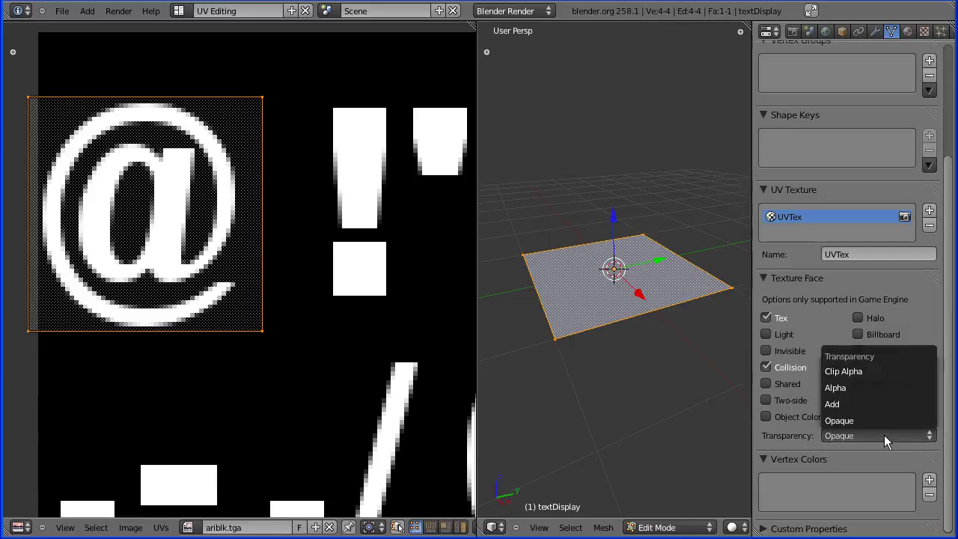
{"action": "left_click", "coordinate": [886, 388]}
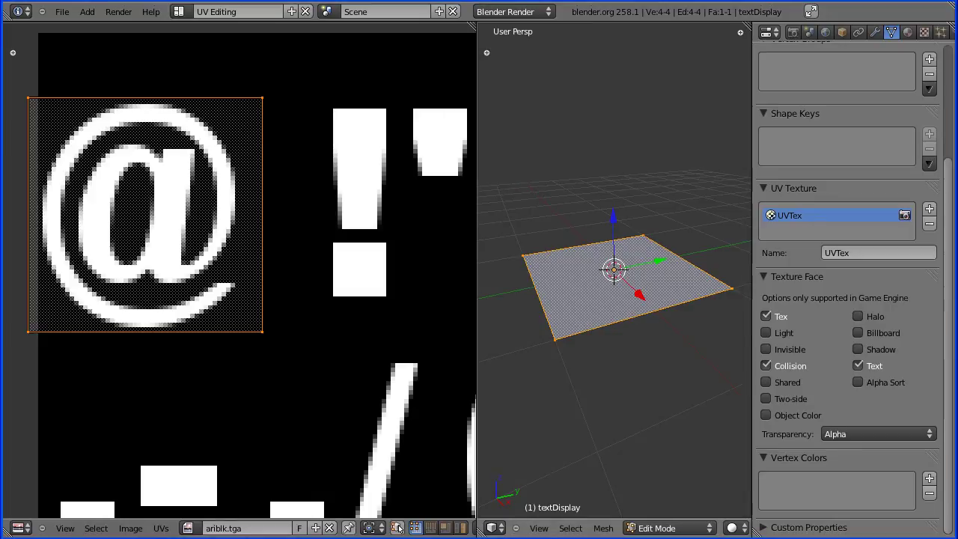
Switch to the Game Logic layout with the Blender Game render engine.
{"action": "left_click", "coordinate": [181, 12]}
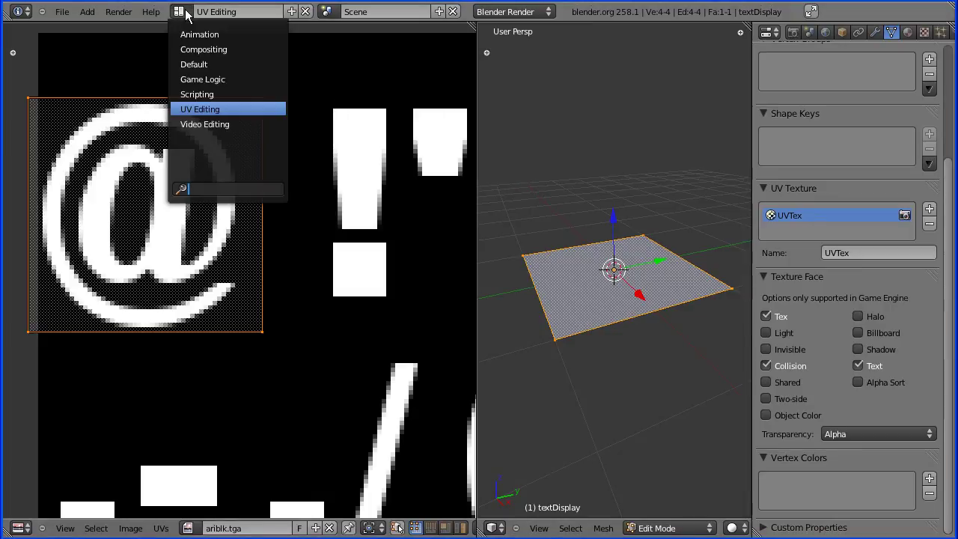
{"action": "left_click", "coordinate": [272, 79]}
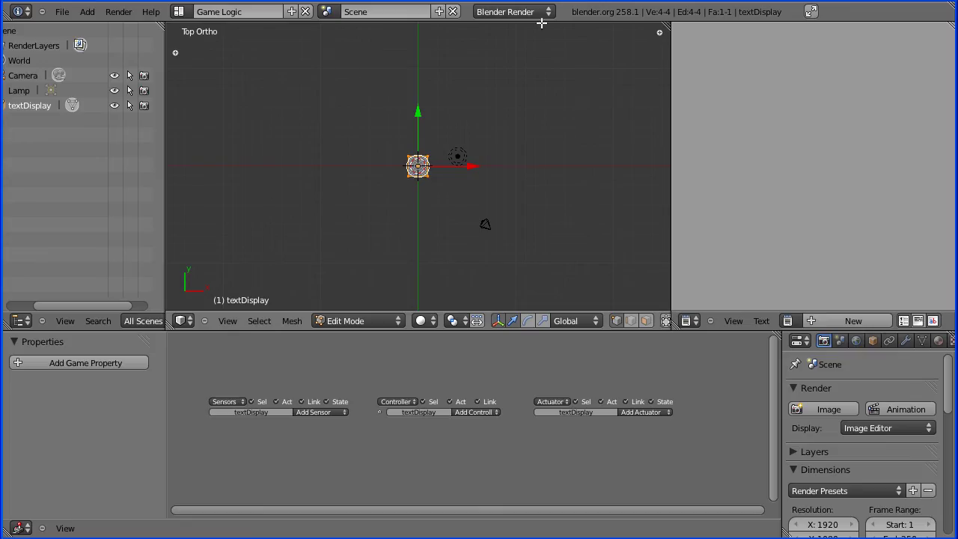
{"action": "left_click", "coordinate": [538, 13]}
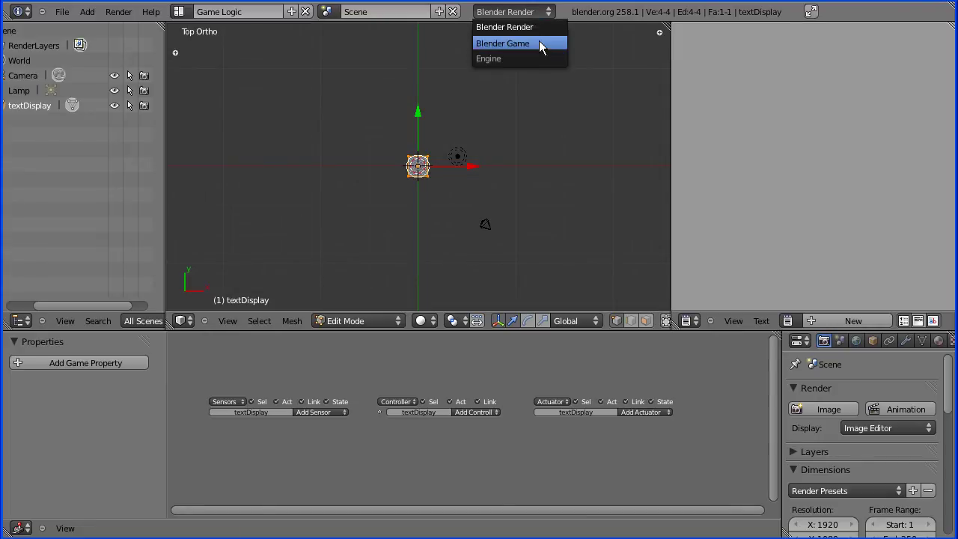
{"action": "left_click", "coordinate": [540, 43]}
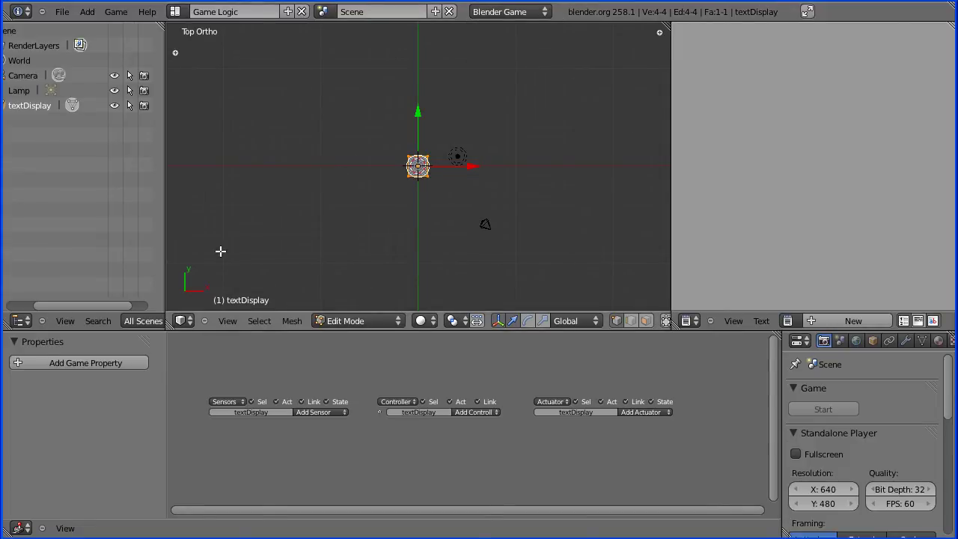
Add a String game property named 'Text' with the value 'fred'.
{"action": "left_click", "coordinate": [50, 364]}
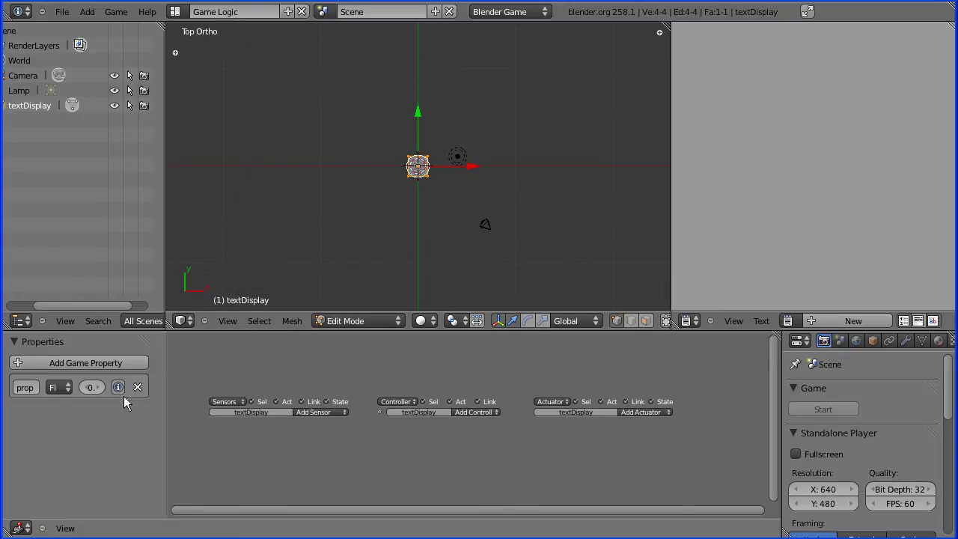
{"action": "left_click_drag", "start_coordinate": [162, 388], "coordinate": [207, 389]}
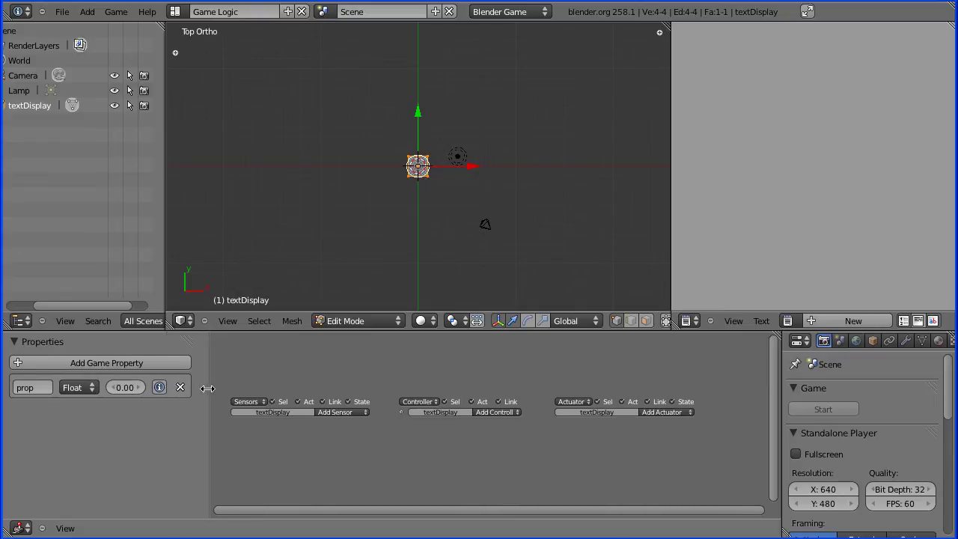
{"action": "left_click", "coordinate": [47, 387]}
{"action": "type", "text": "Text"}
{"action": "key", "text": "Return"}
{"action": "left_click", "coordinate": [88, 387]}
{"action": "left_click", "coordinate": [114, 324]}
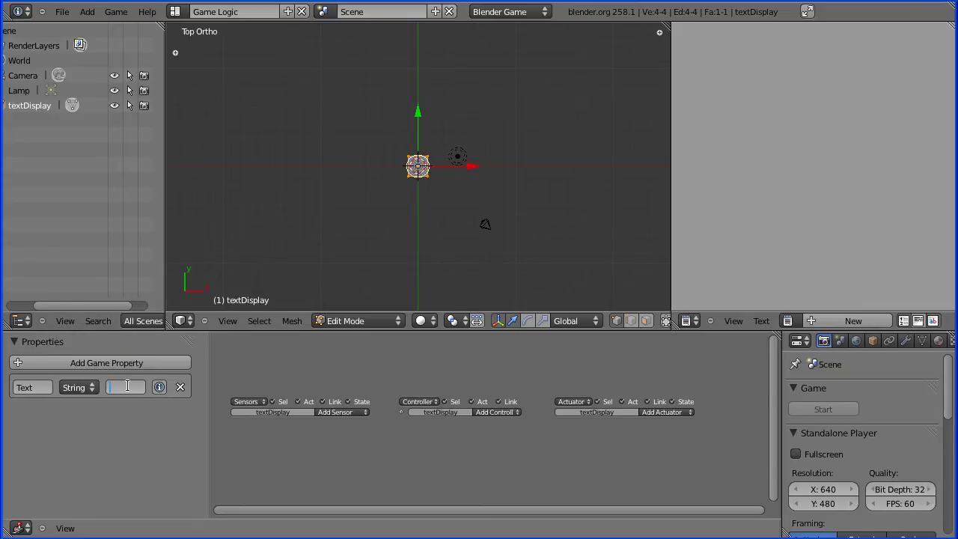
{"action": "type", "text": "fred"}
Commit 'fred', return textDisplay to Object Mode, and test-run the game.
{"action": "left_click", "coordinate": [641, 370]}
{"action": "left_click", "coordinate": [378, 319]}
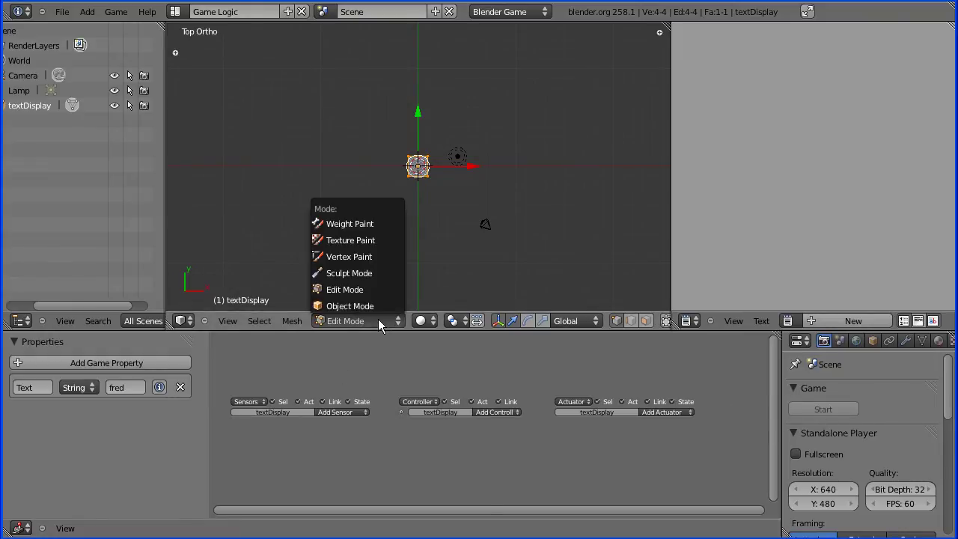
{"action": "left_click", "coordinate": [380, 305]}
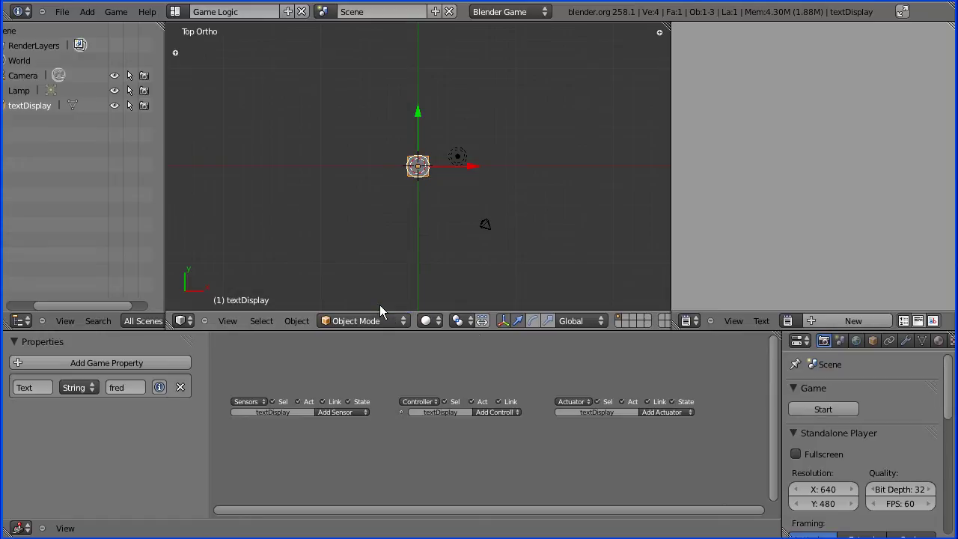
{"action": "left_click", "coordinate": [827, 405]}
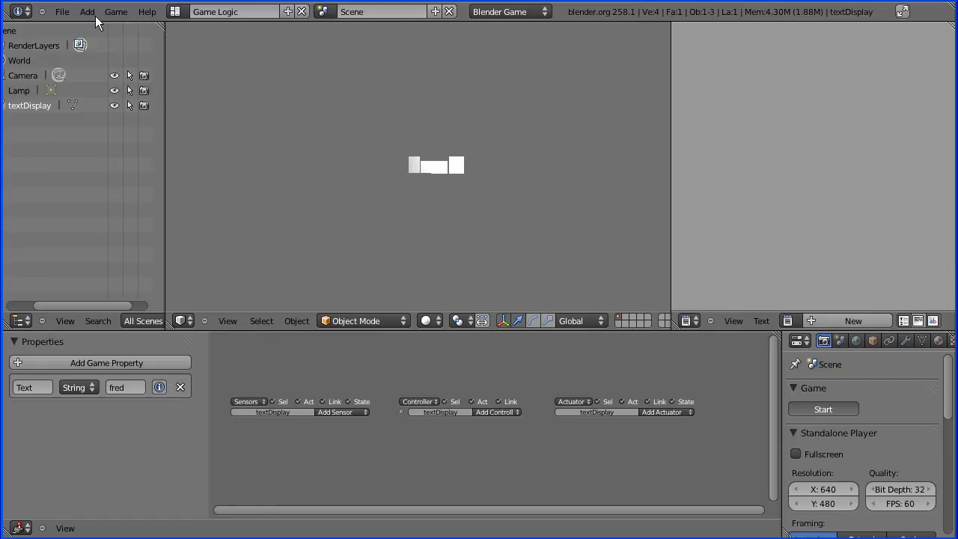
{"action": "key", "text": "Escape"}
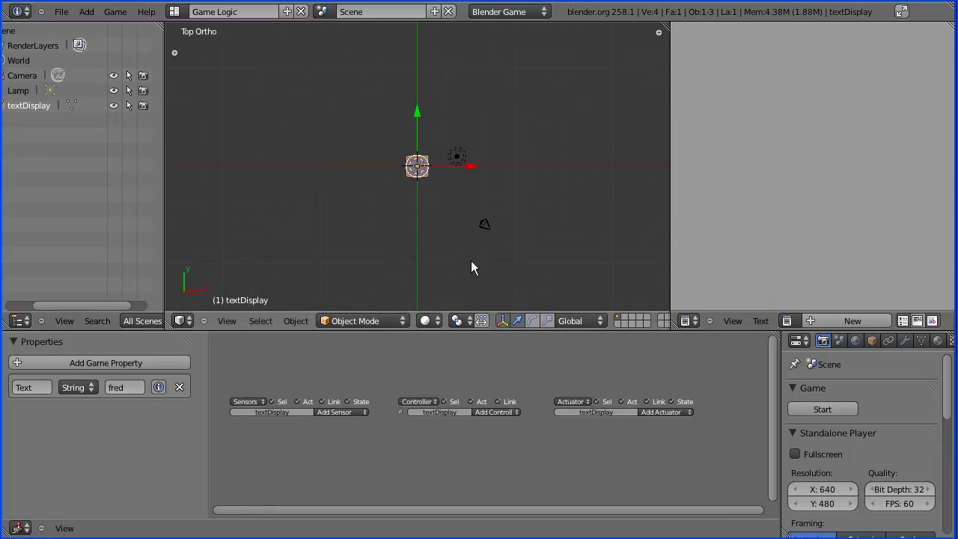
Switch the viewport to Textured shading and test-run the game.
{"action": "left_click", "coordinate": [426, 322]}
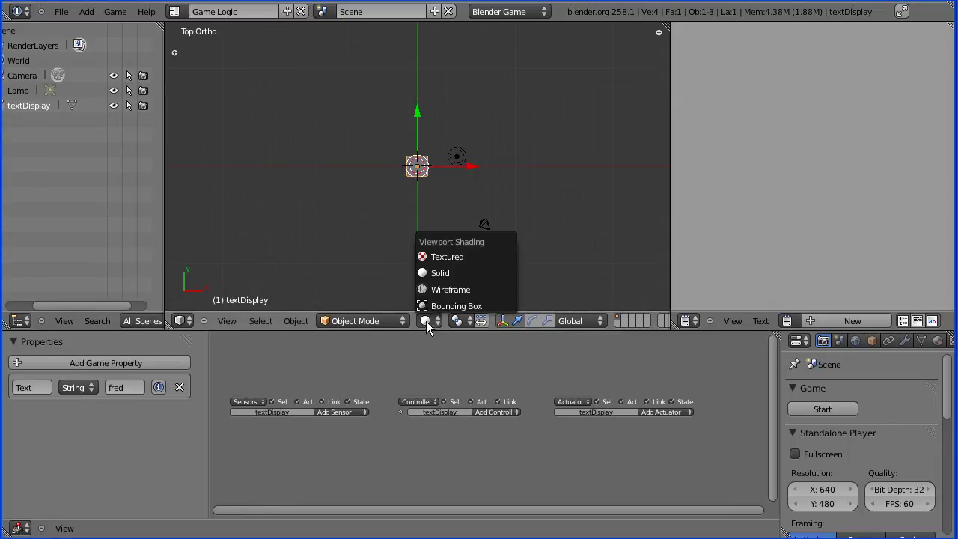
{"action": "left_click", "coordinate": [483, 257]}
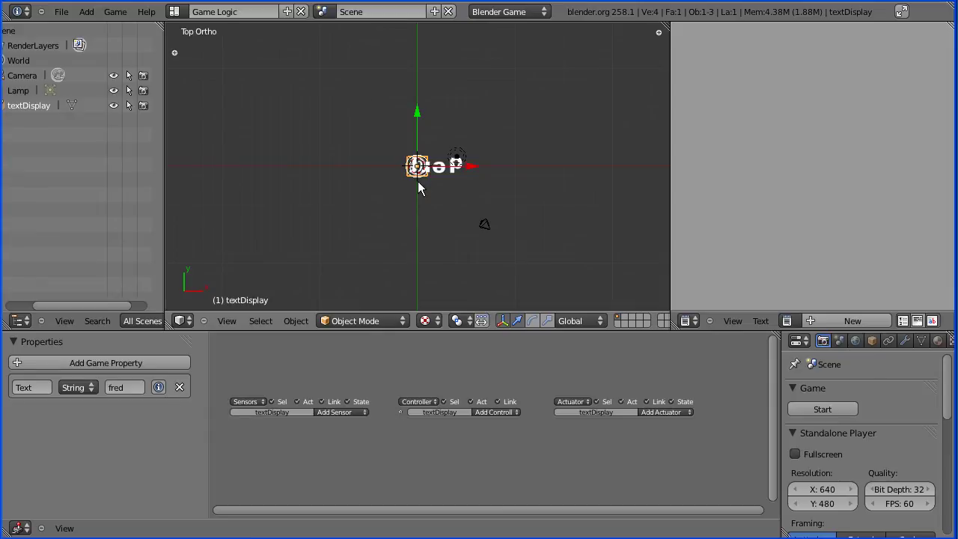
{"action": "left_click", "coordinate": [804, 405]}
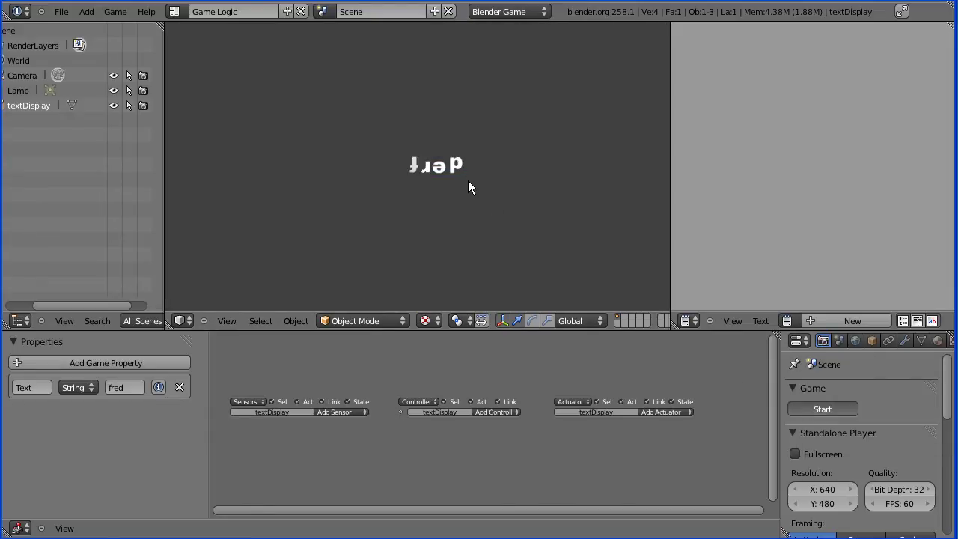
{"action": "key", "text": "Escape"}
Test-run the game under Solid shading, then set the viewport back to Textured.
{"action": "left_click", "coordinate": [428, 324]}
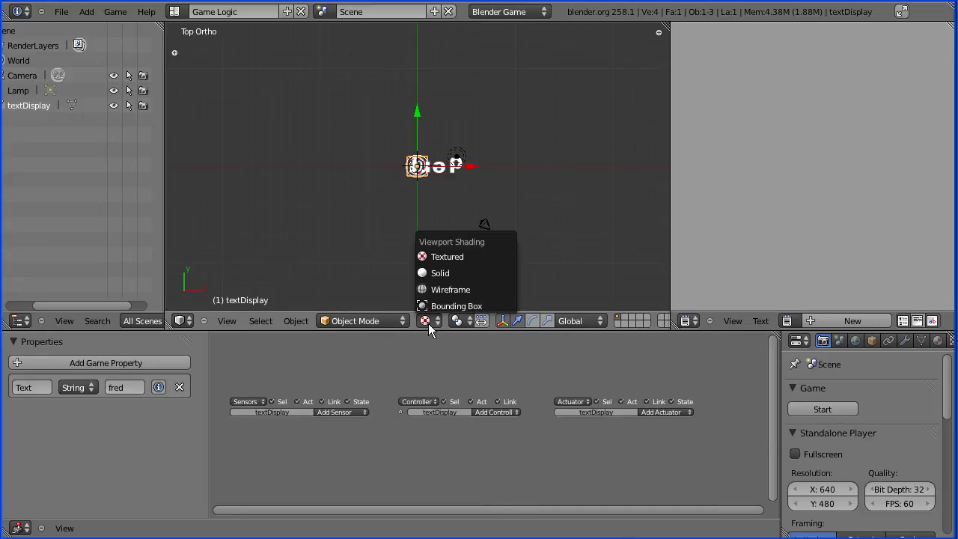
{"action": "left_click", "coordinate": [446, 274]}
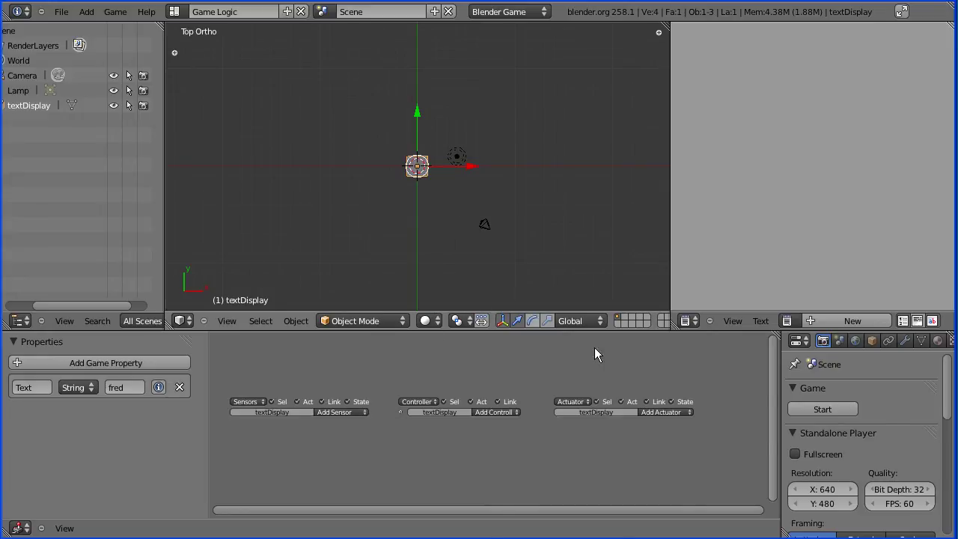
{"action": "left_click", "coordinate": [824, 409]}
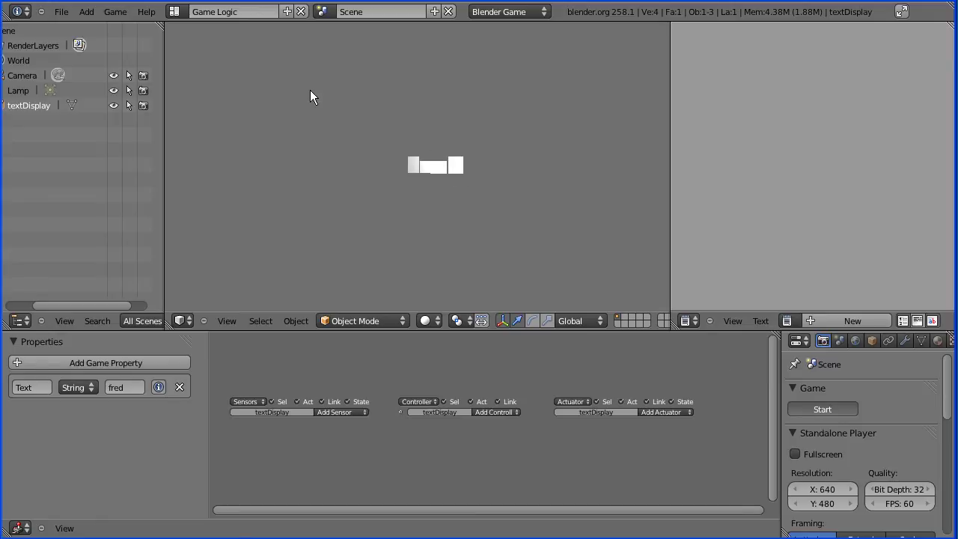
{"action": "key", "text": "Escape"}
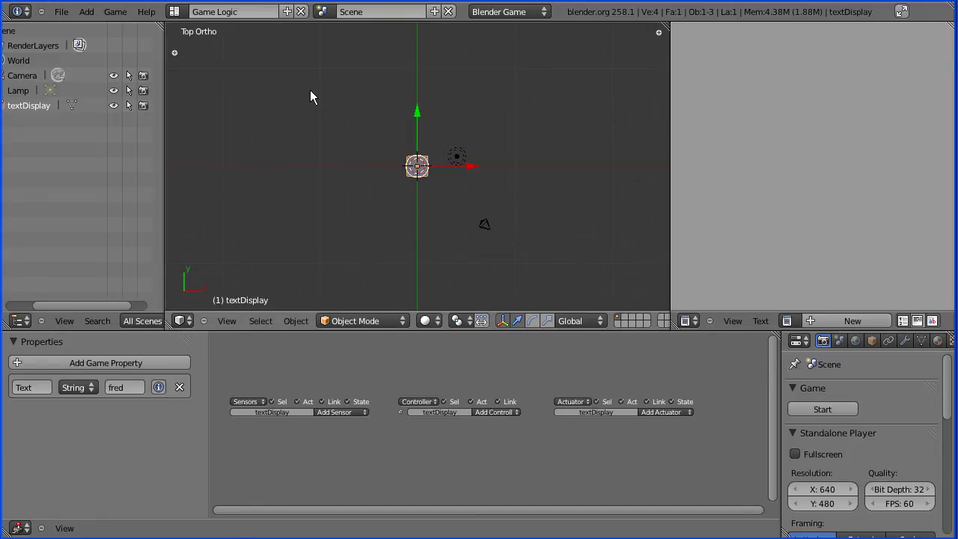
{"action": "left_click", "coordinate": [425, 320]}
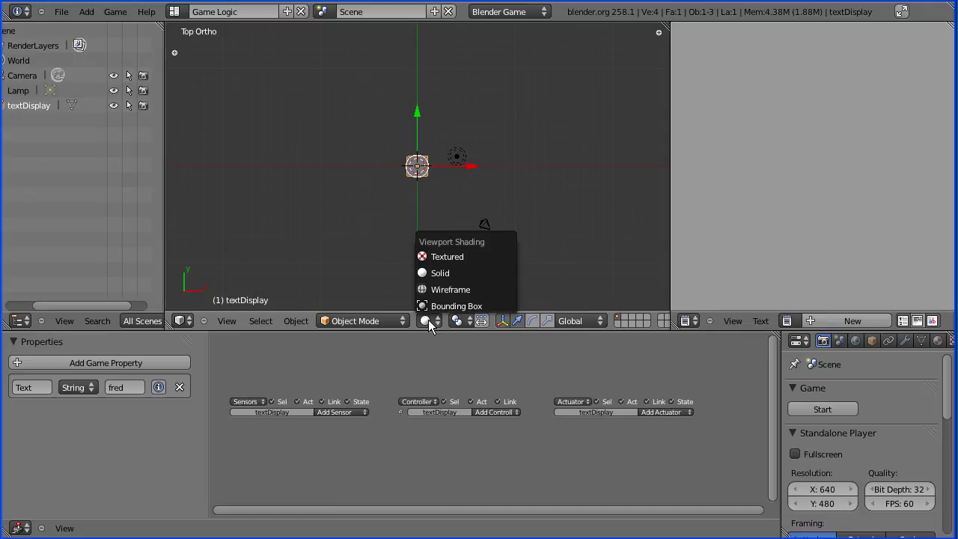
{"action": "left_click", "coordinate": [475, 256]}
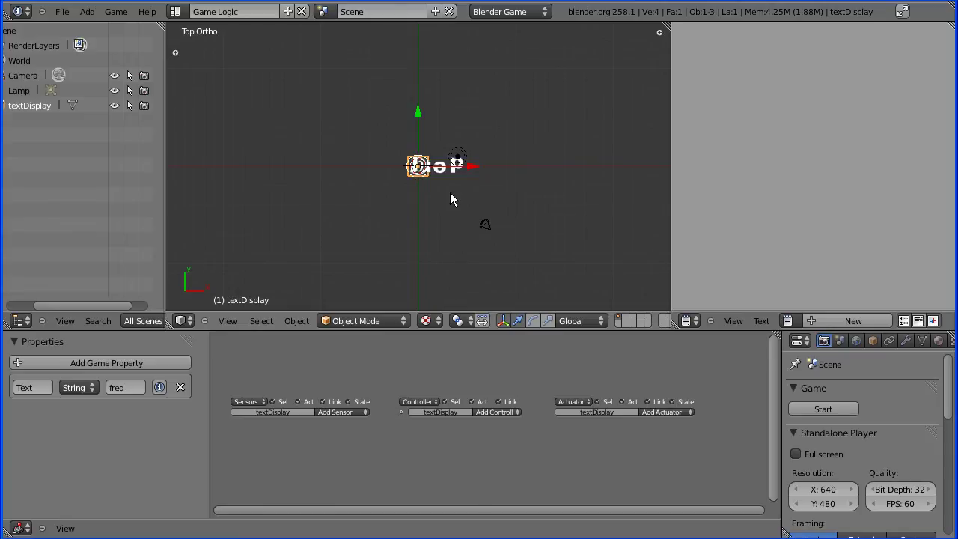
In Edit Mode, mirror the plane's mesh on X Global and then Y Global.
{"action": "left_click", "coordinate": [366, 320]}
{"action": "left_click", "coordinate": [377, 289]}
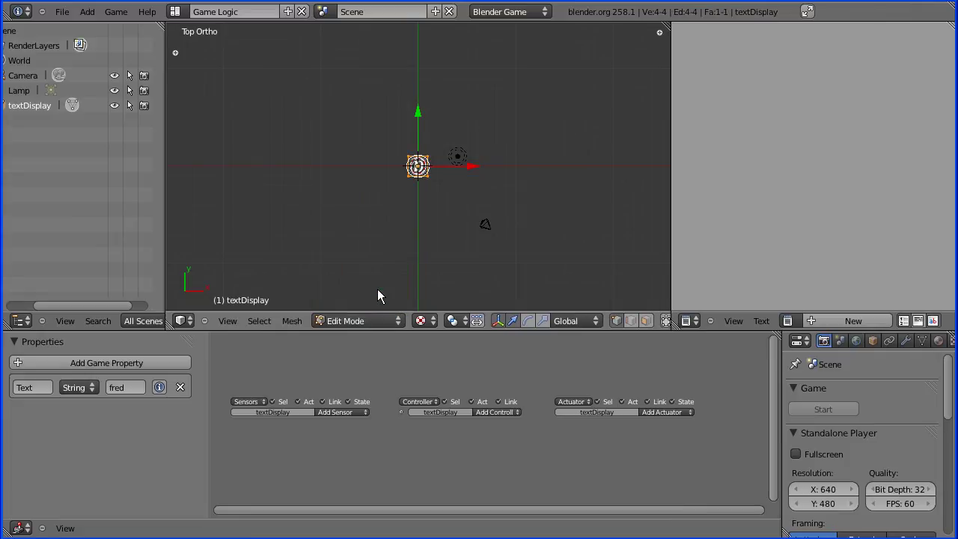
{"action": "left_click", "coordinate": [294, 320]}
{"action": "mouse_move", "coordinate": [334, 256]}
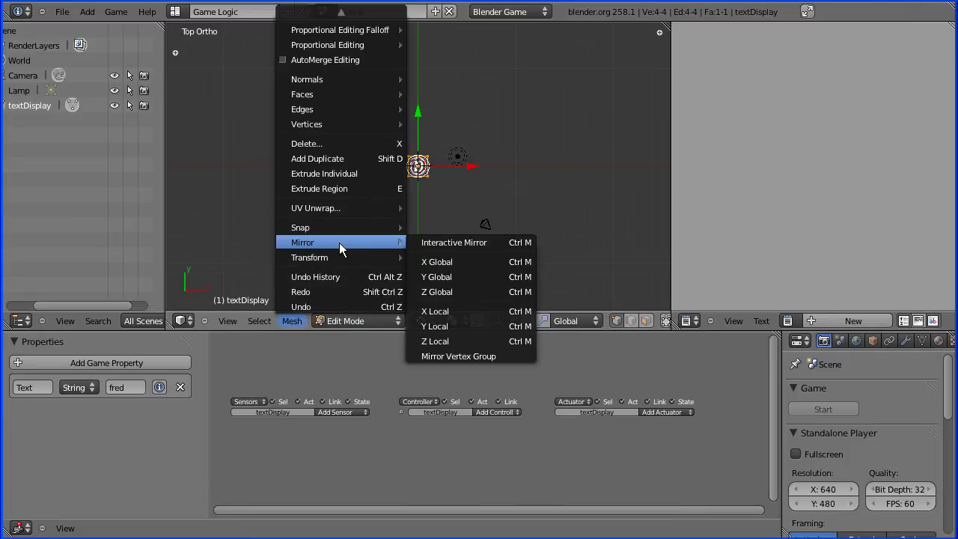
{"action": "left_click", "coordinate": [449, 261]}
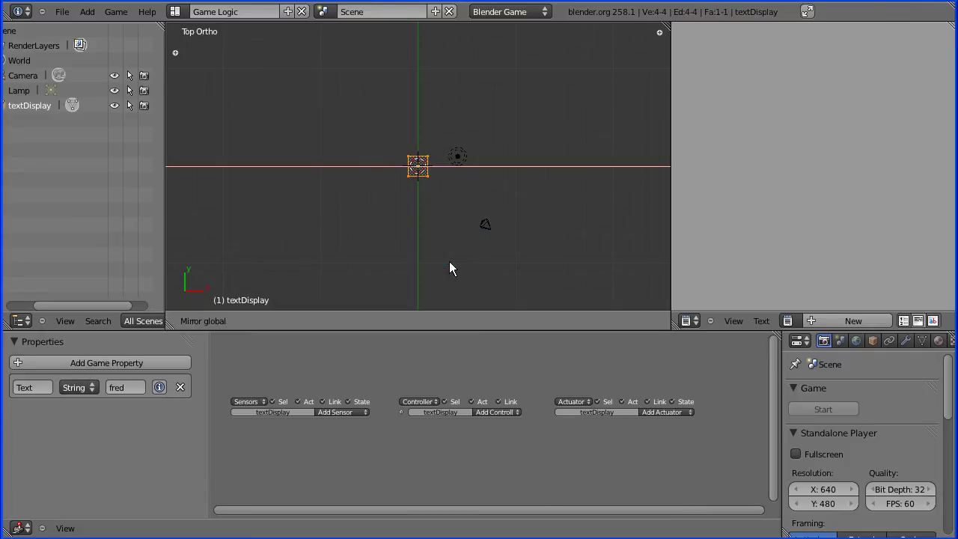
{"action": "left_click", "coordinate": [450, 264]}
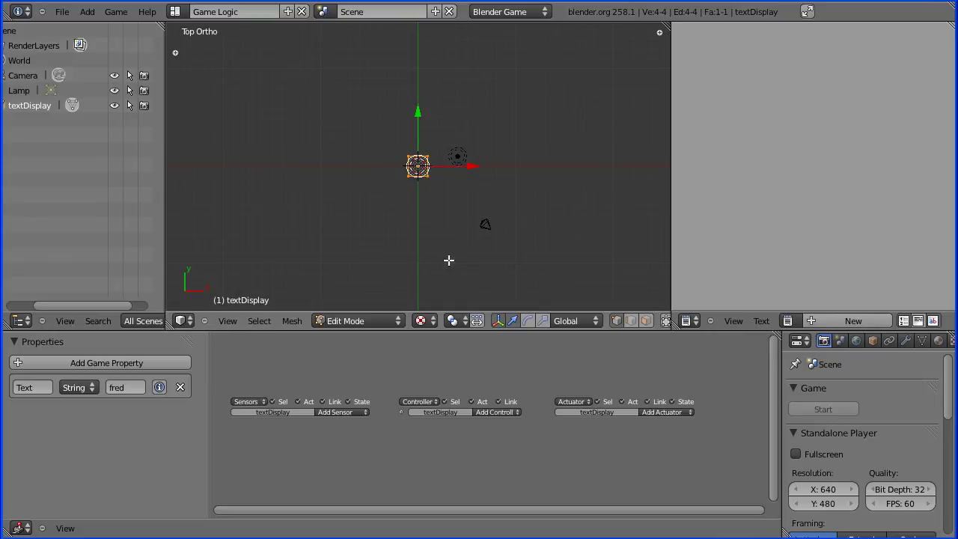
{"action": "left_click", "coordinate": [291, 322]}
{"action": "mouse_move", "coordinate": [328, 245]}
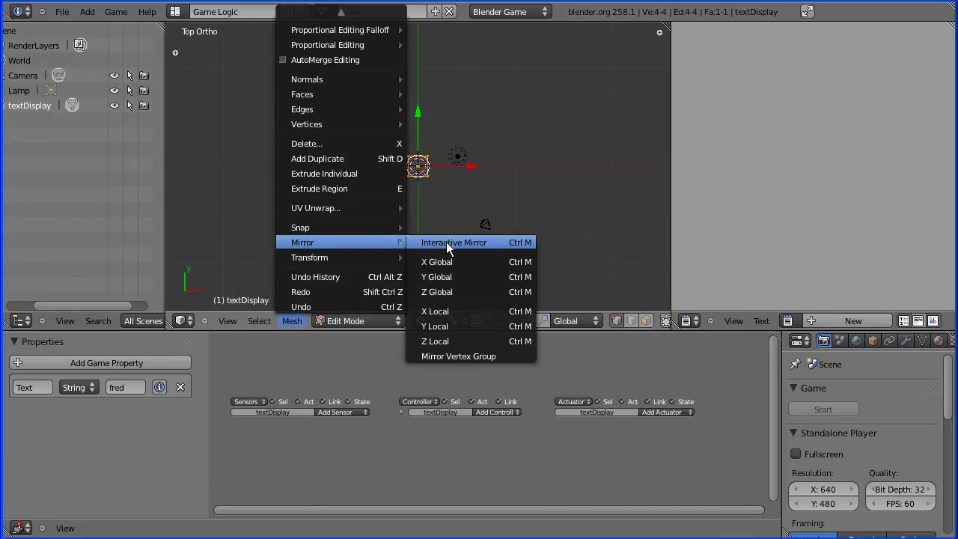
{"action": "left_click", "coordinate": [447, 274]}
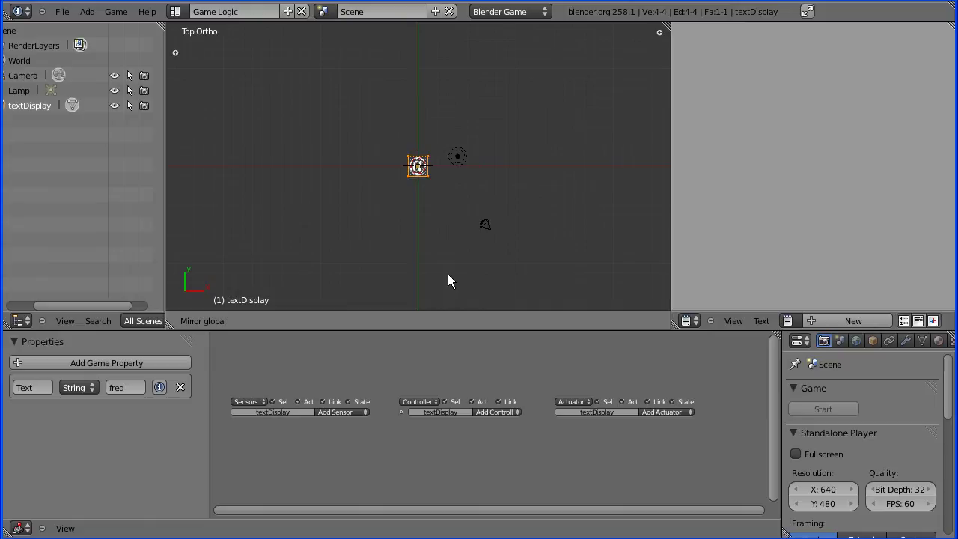
{"action": "left_click", "coordinate": [448, 281]}
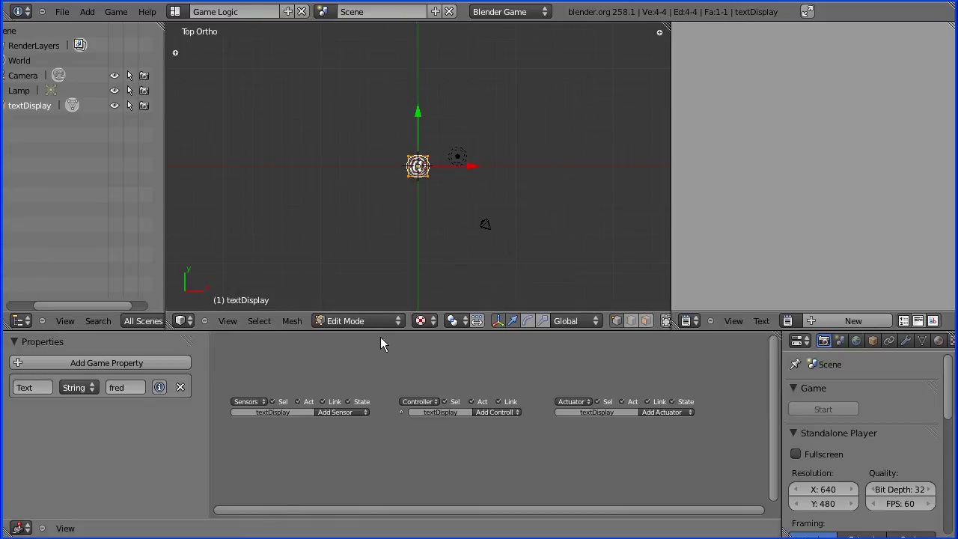
Return to Object Mode and test-run the game to confirm 'fred' reads correctly.
{"action": "left_click", "coordinate": [365, 321]}
{"action": "left_click", "coordinate": [368, 303]}
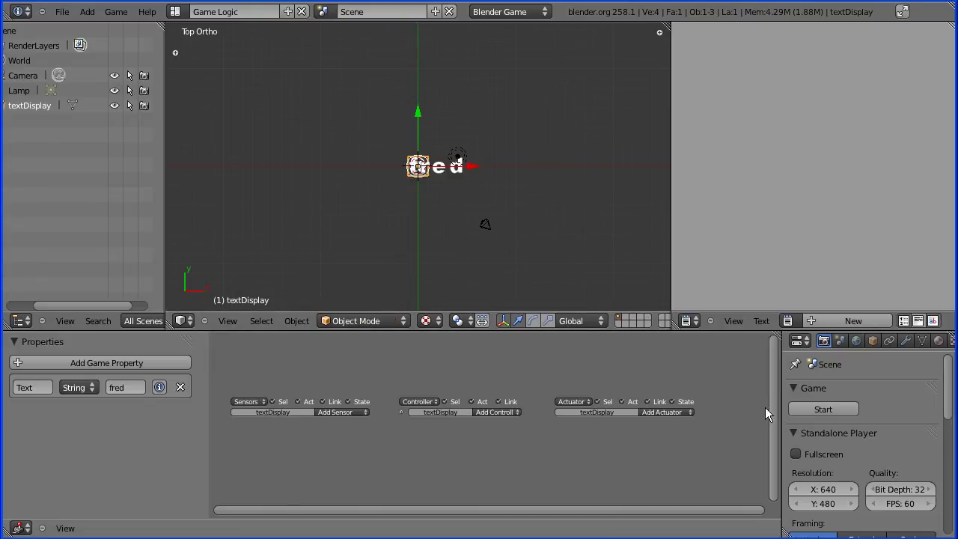
{"action": "left_click", "coordinate": [820, 412]}
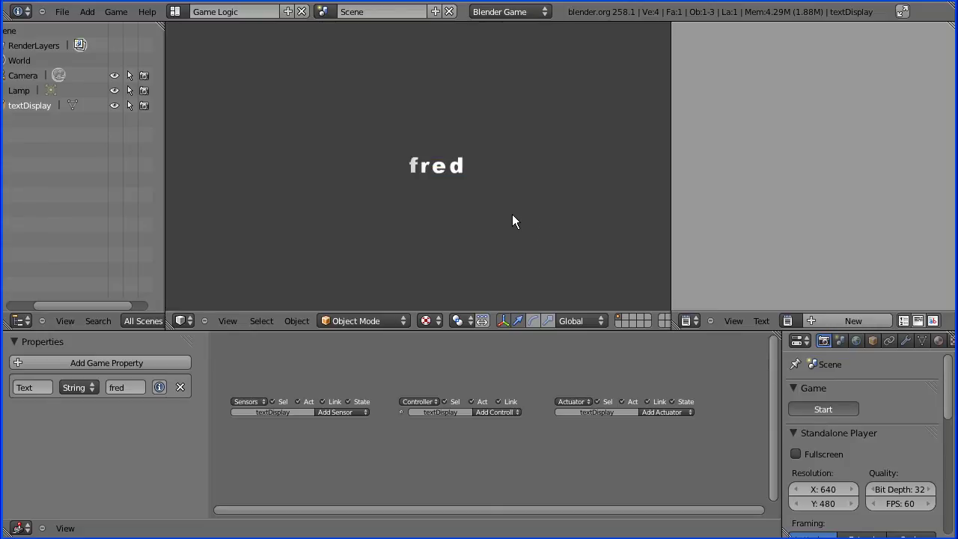
{"action": "key", "text": "Escape"}
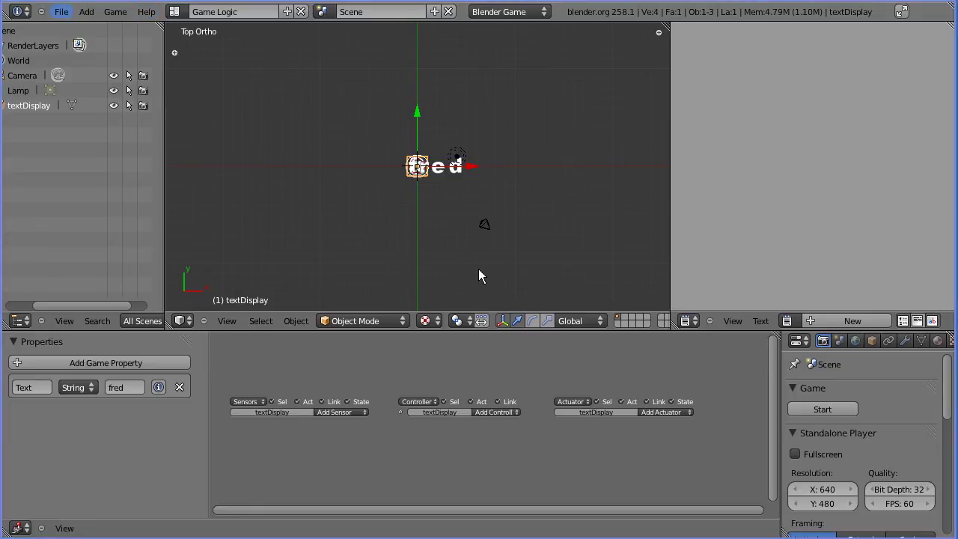
Pack the external font image into the .blend file via External Data, then select the Lamp.
{"action": "left_click", "coordinate": [61, 13]}
{"action": "mouse_move", "coordinate": [137, 269]}
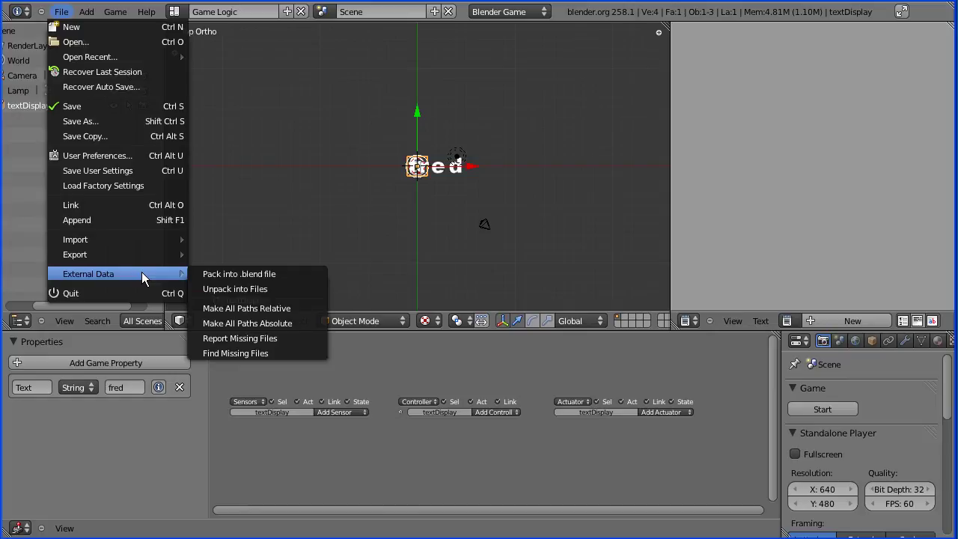
{"action": "left_click", "coordinate": [308, 274]}
{"action": "right_click", "coordinate": [457, 157]}
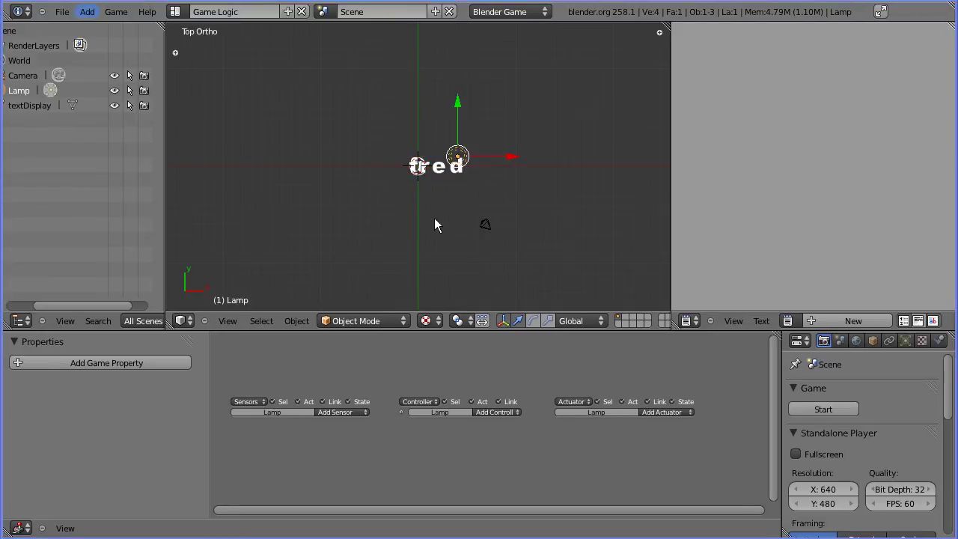